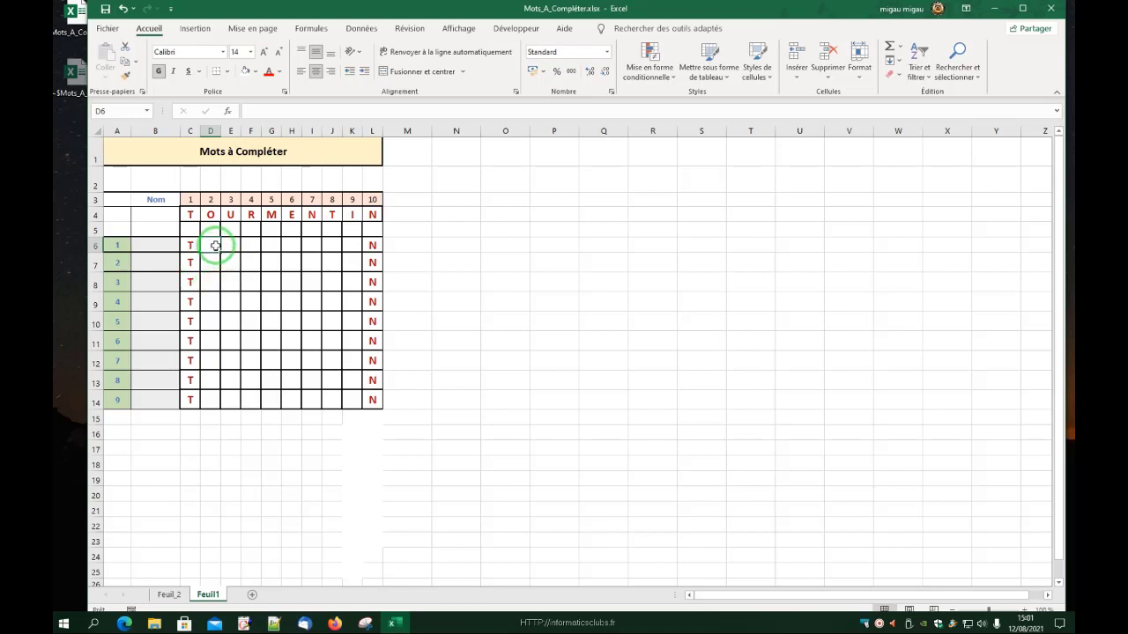
Create a new conditional formatting rule for cells D6:D14 that uses a formula to determine which cells to format.
click(215, 245)
drag(213, 245, 207, 396)
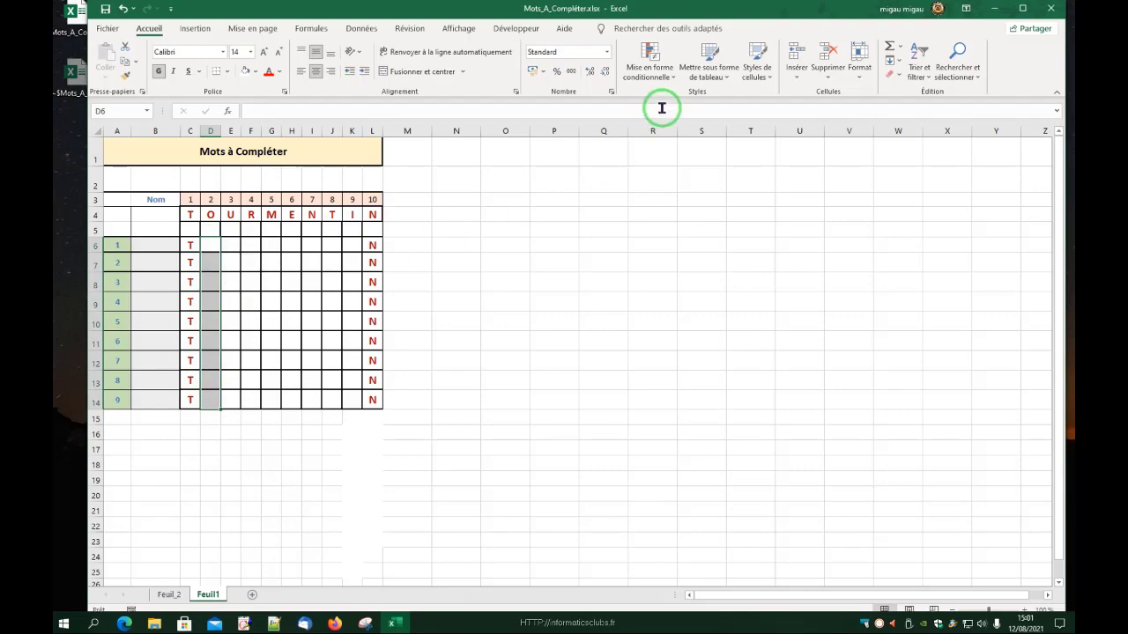
click(673, 82)
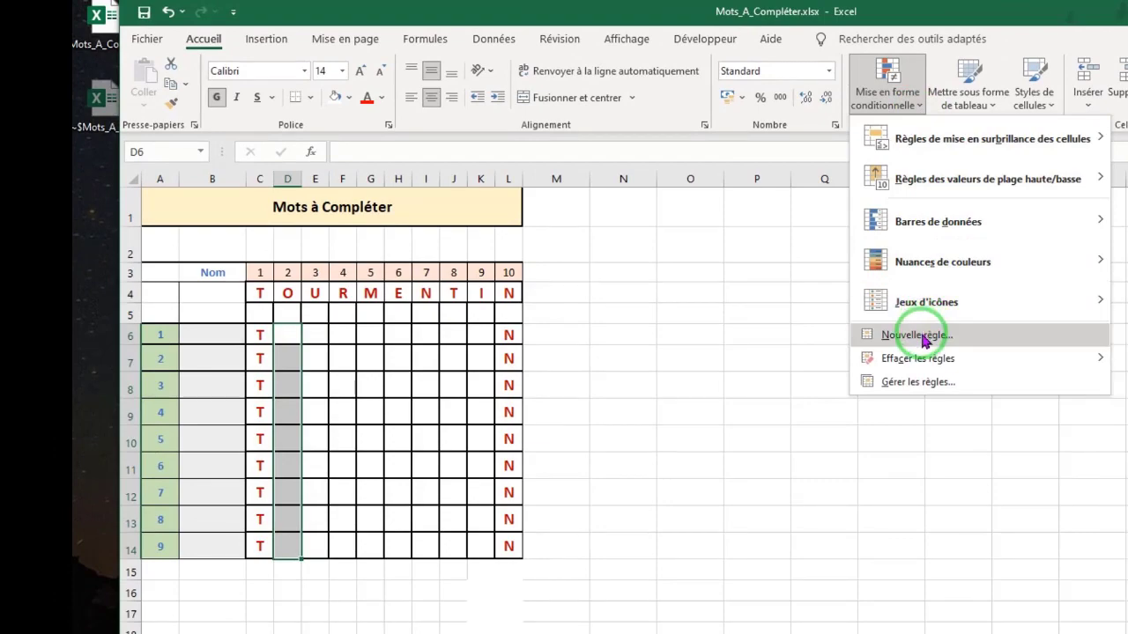
click(924, 341)
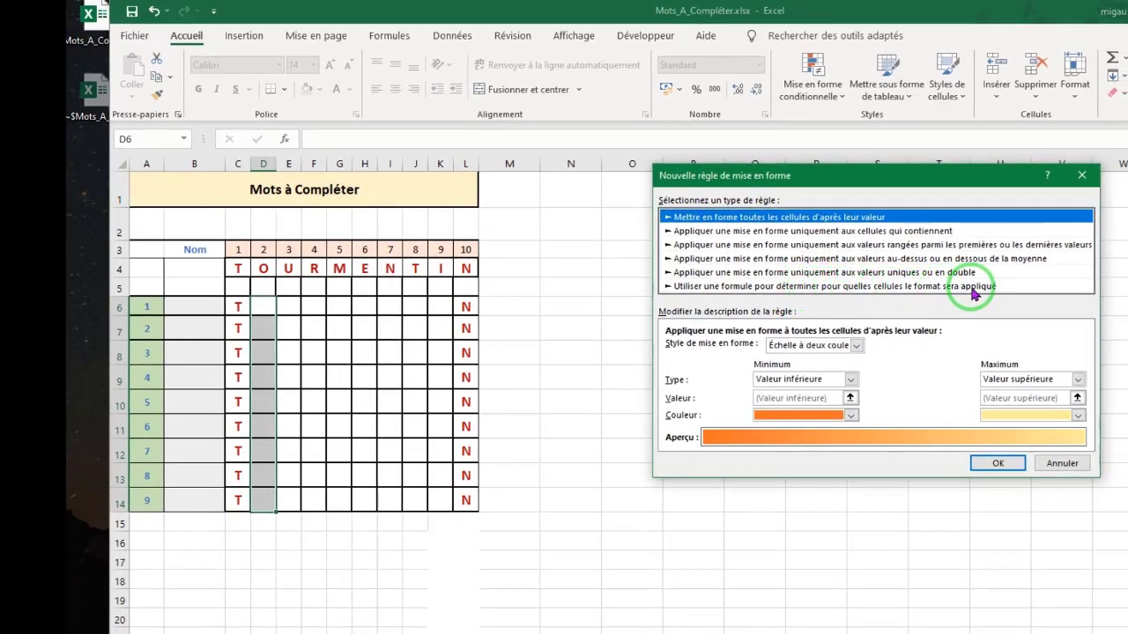
click(931, 289)
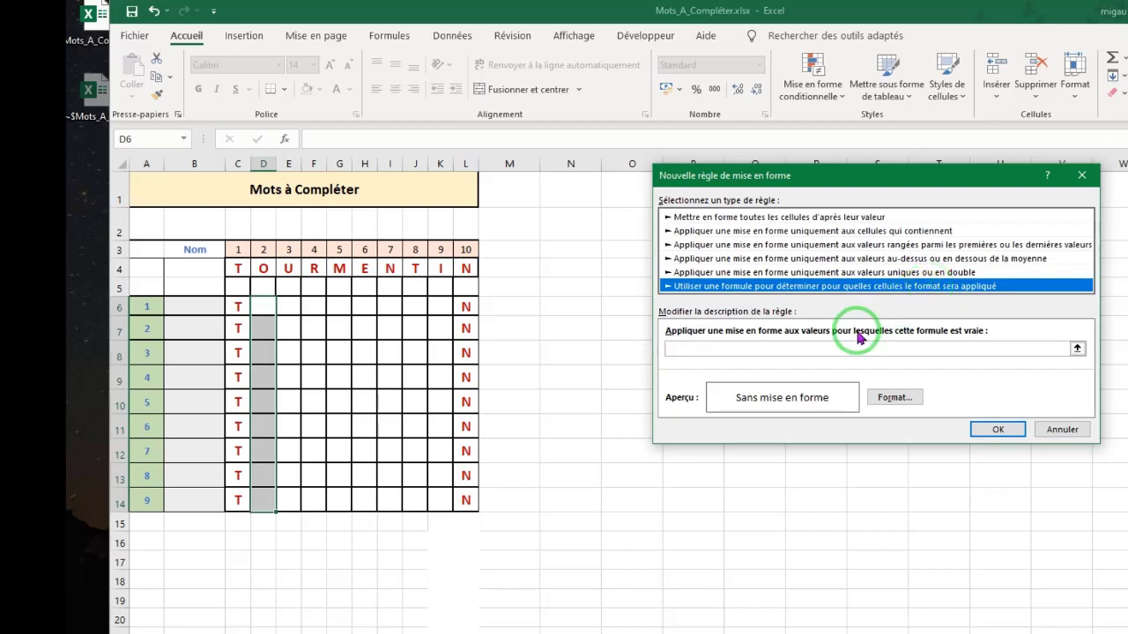
Begin the rule formula with =ou( and the first condition $D6=$C$4, keeping only the column of D6 absolute.
click(678, 348)
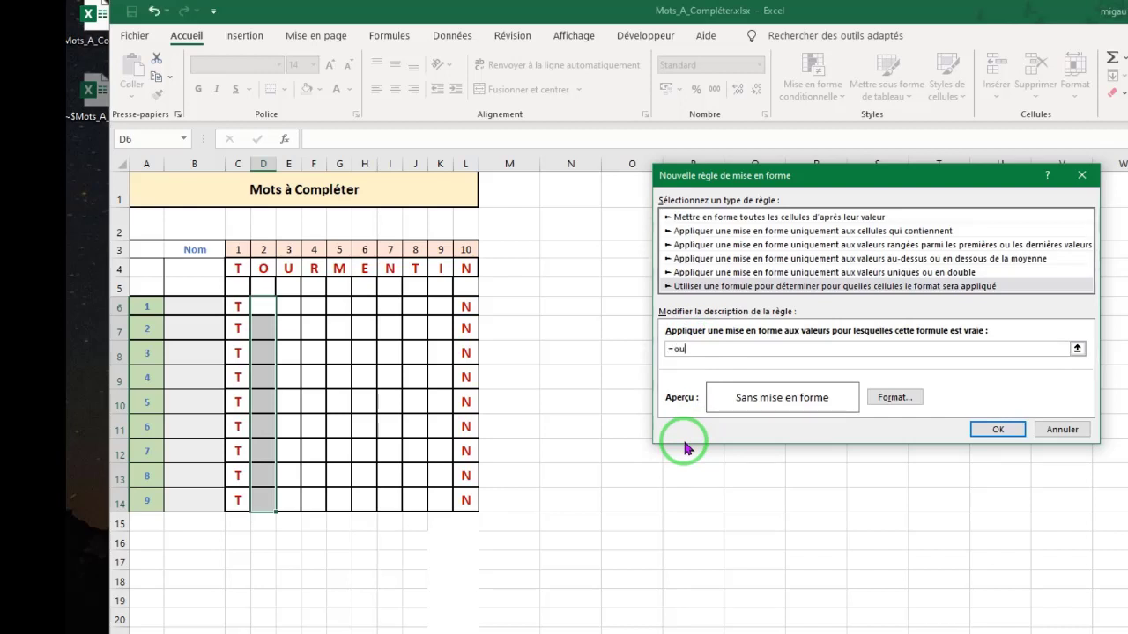
text(=ou()
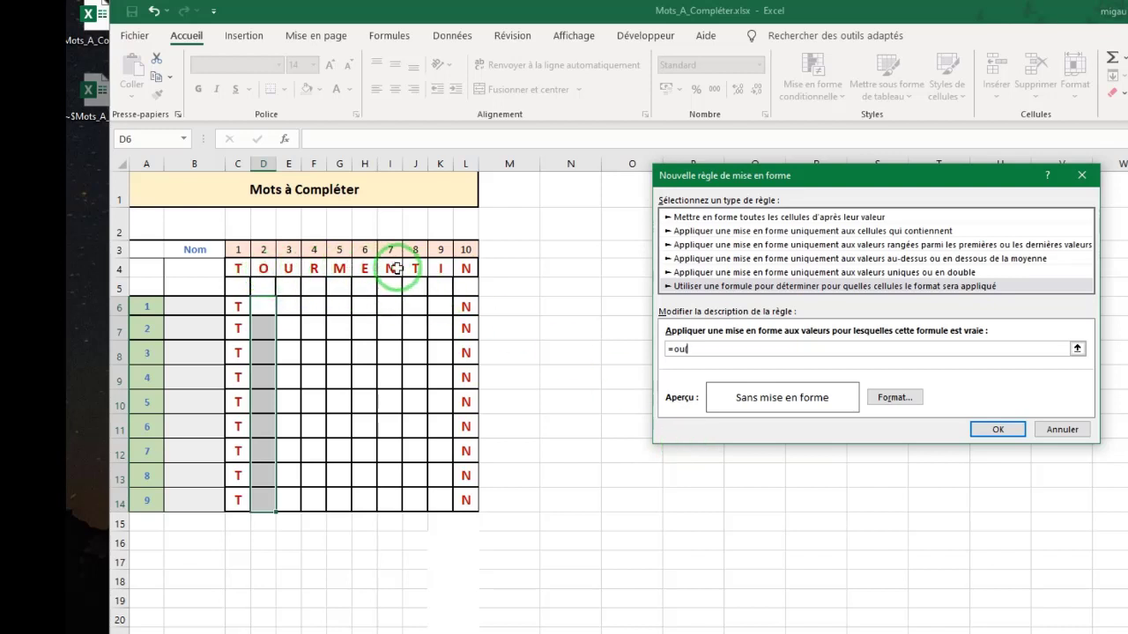
click(265, 307)
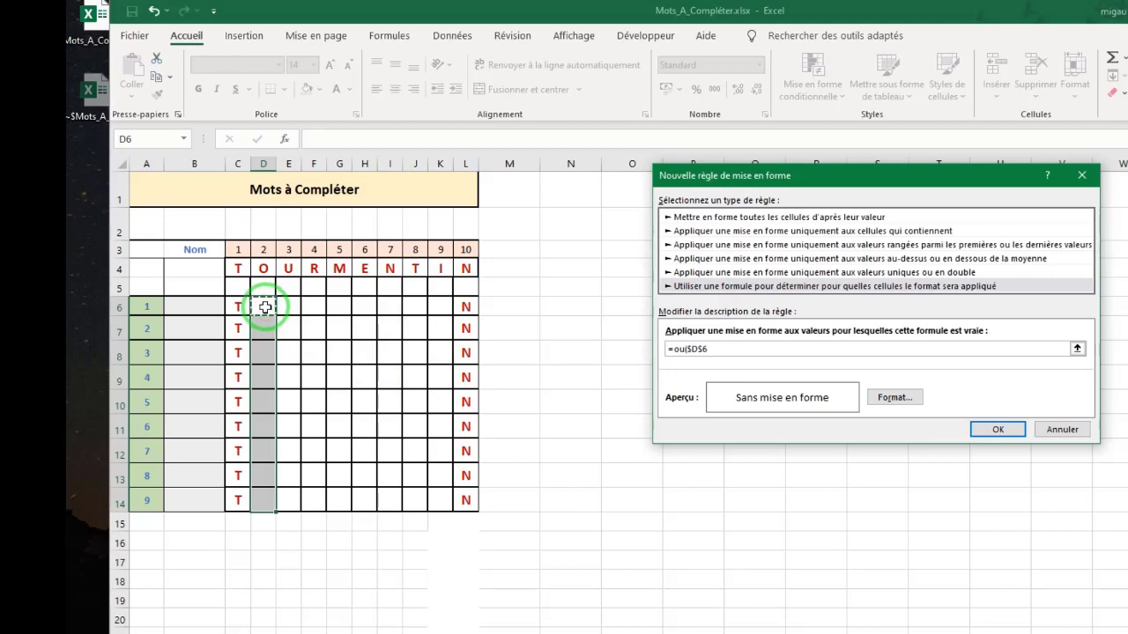
click(696, 348)
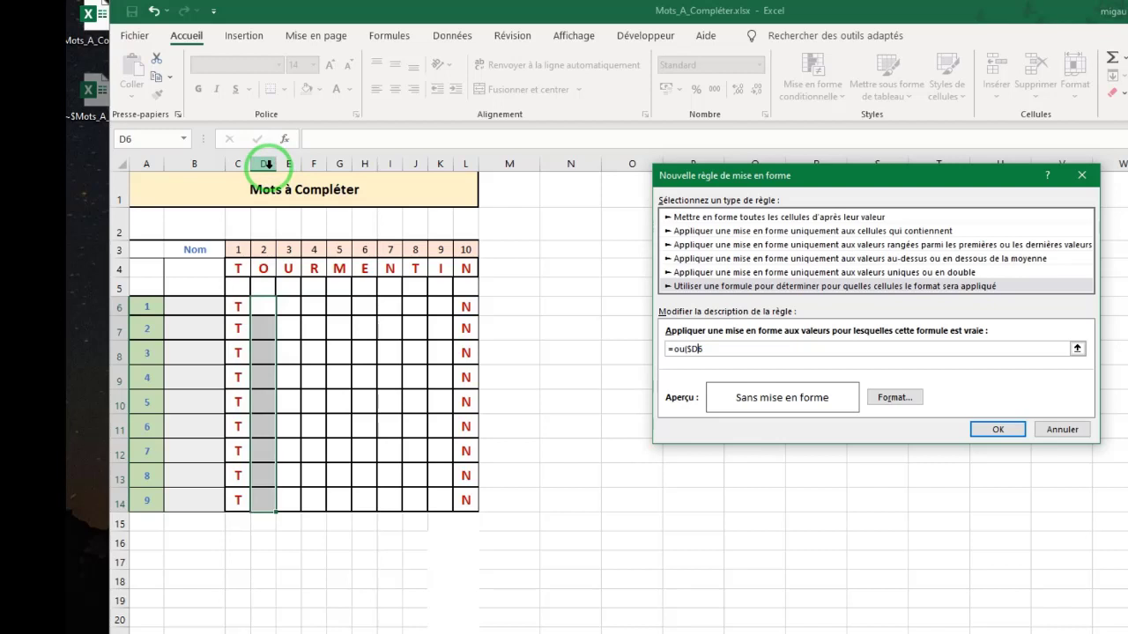
click(707, 350)
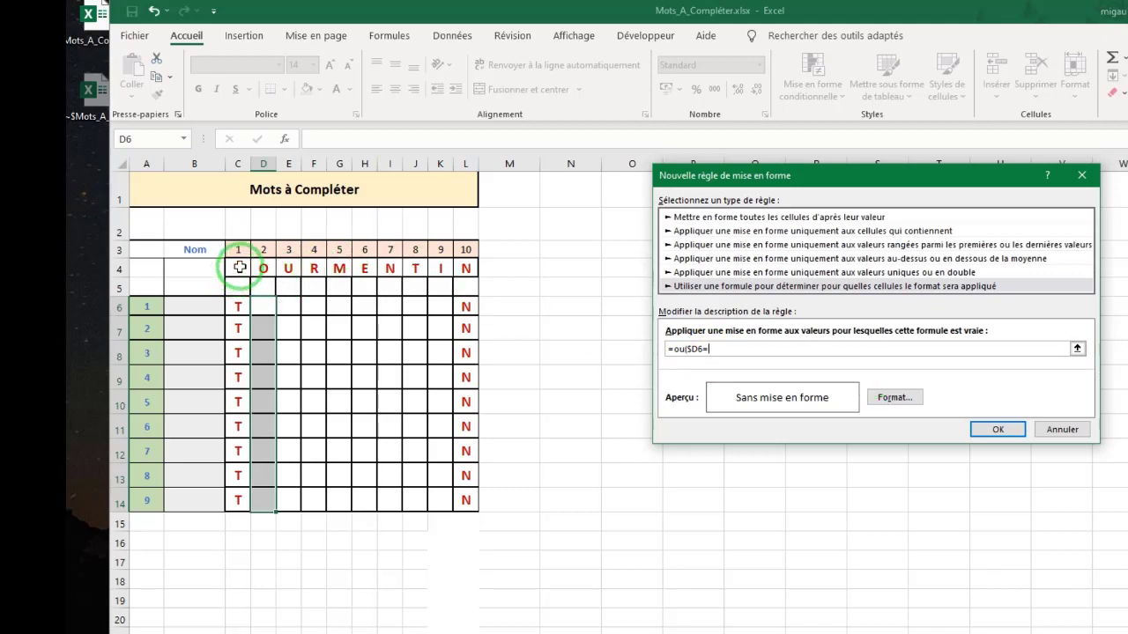
click(240, 267)
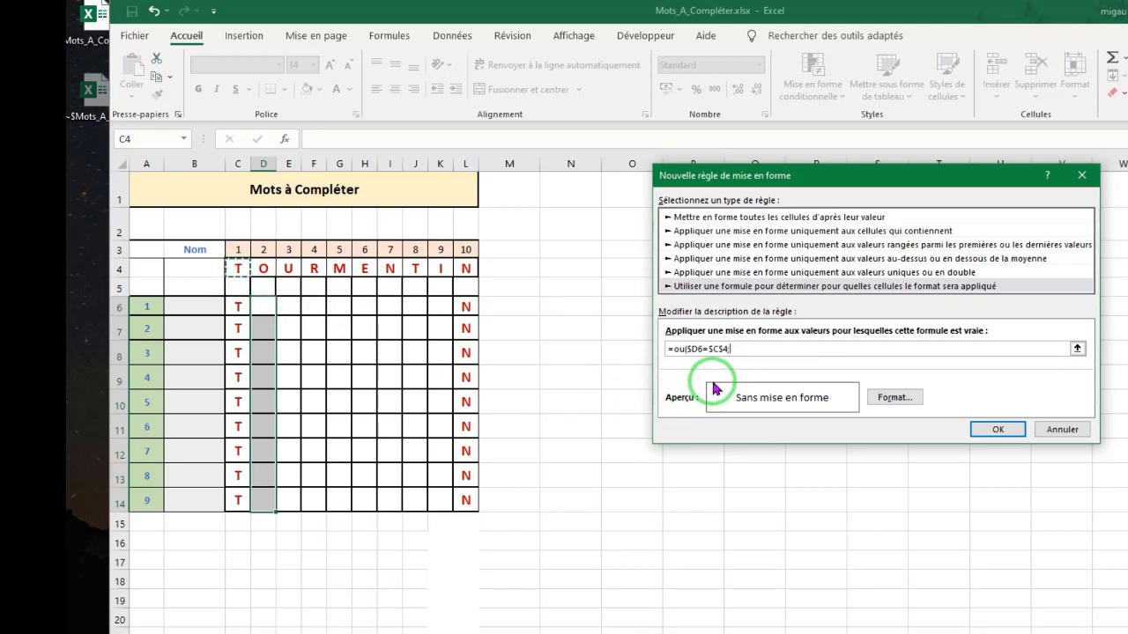
Add the conditions $D6=$E$4 and $D$6=$F$4 to the rule formula, separated by semicolons.
click(265, 306)
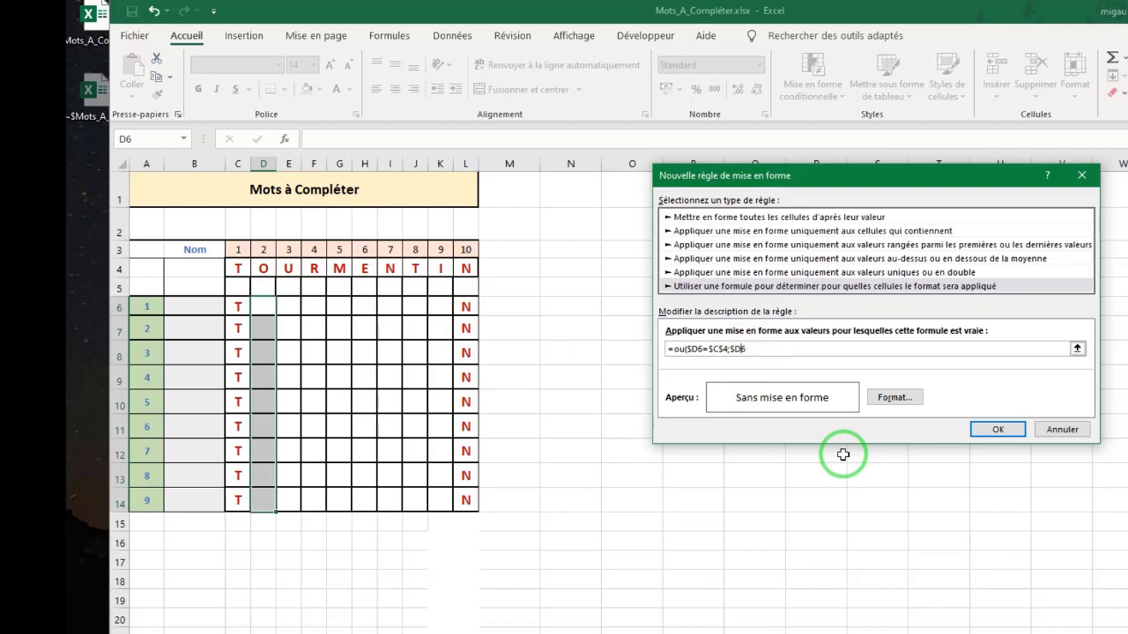
click(749, 349)
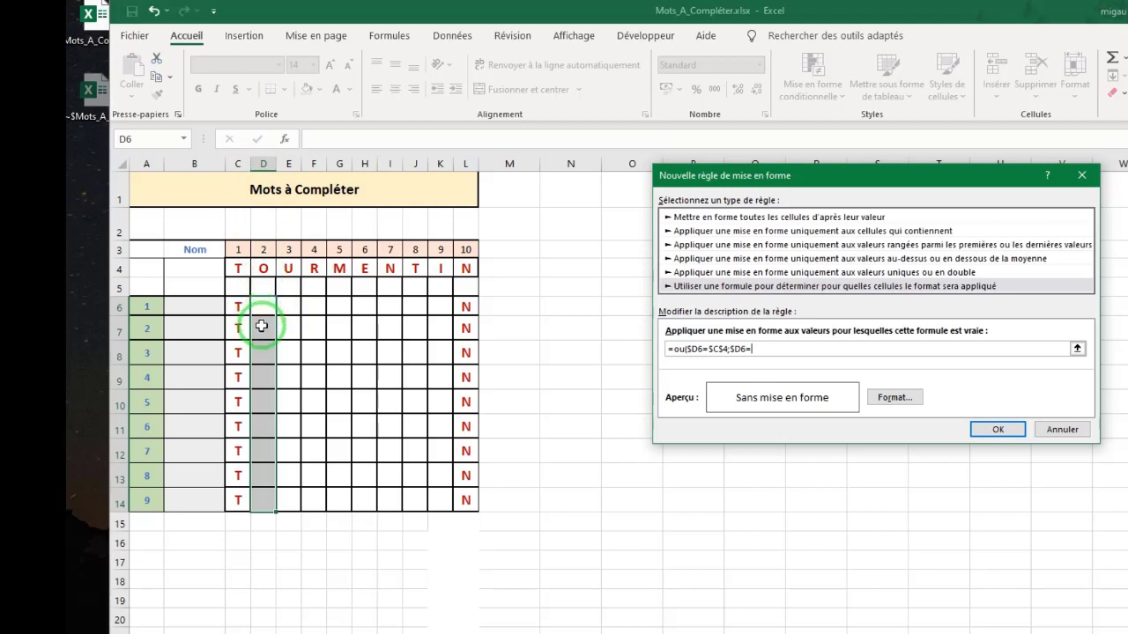
click(289, 267)
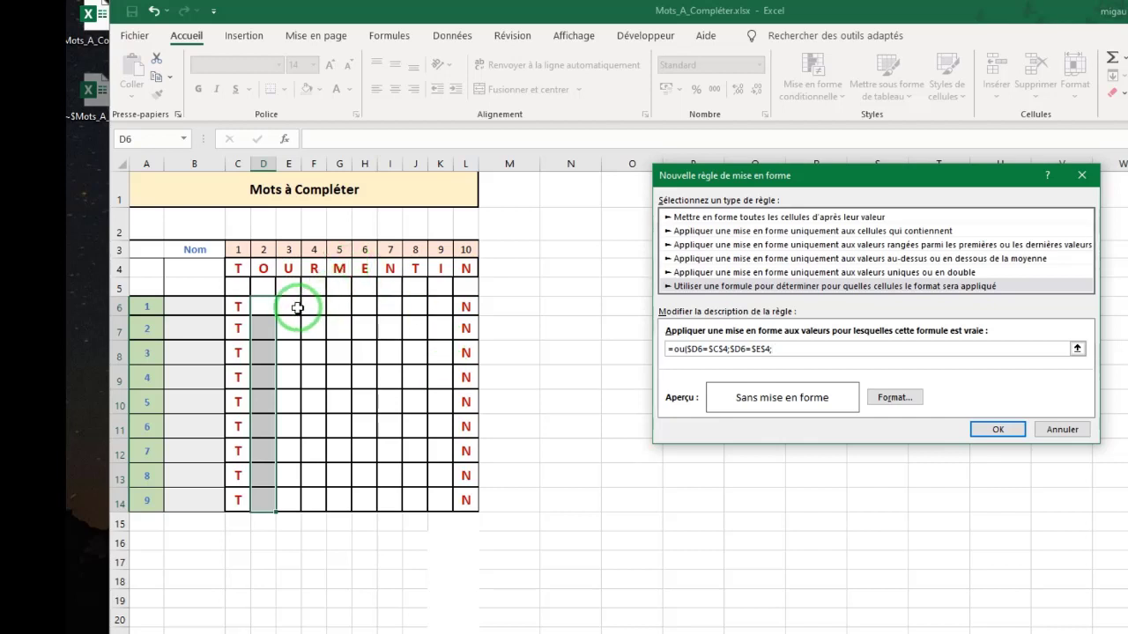
click(265, 306)
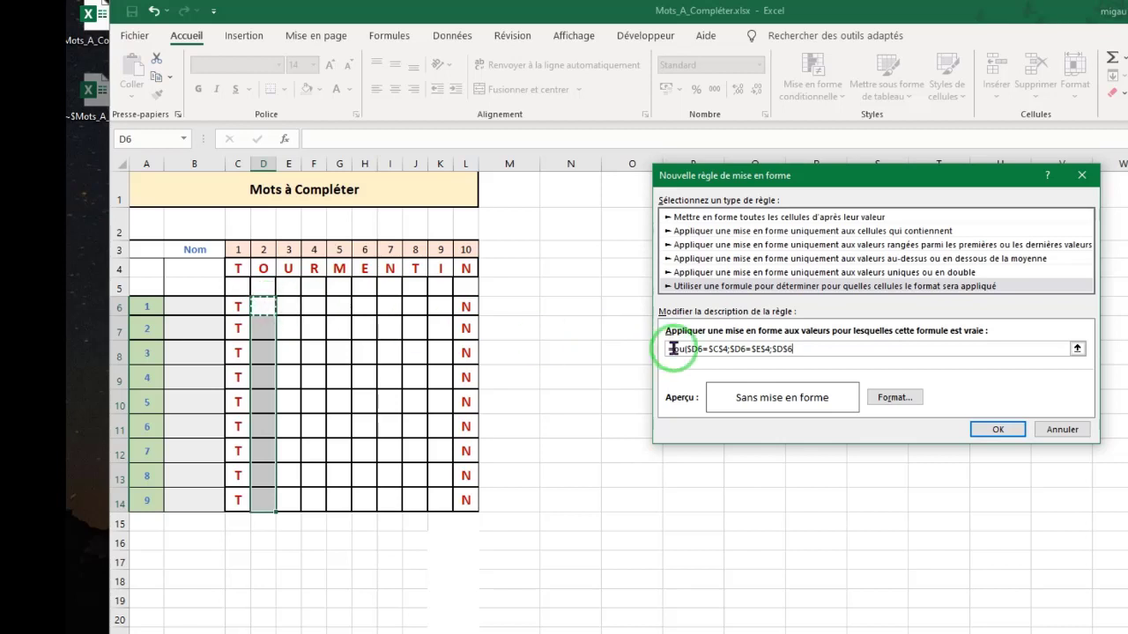
click(747, 353)
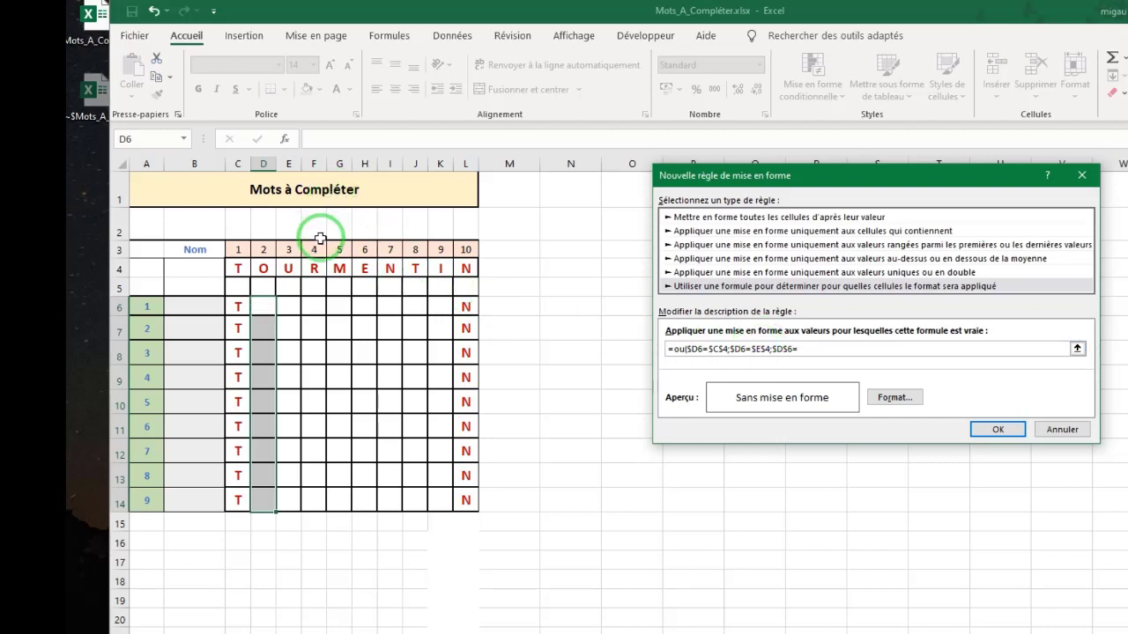
click(316, 267)
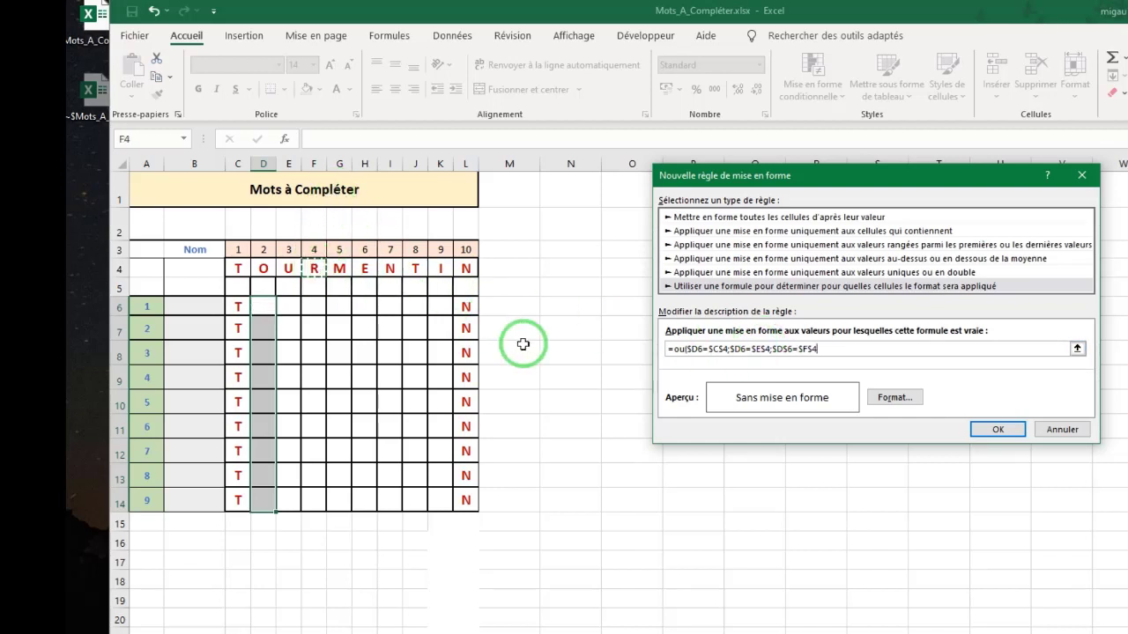
text(;)
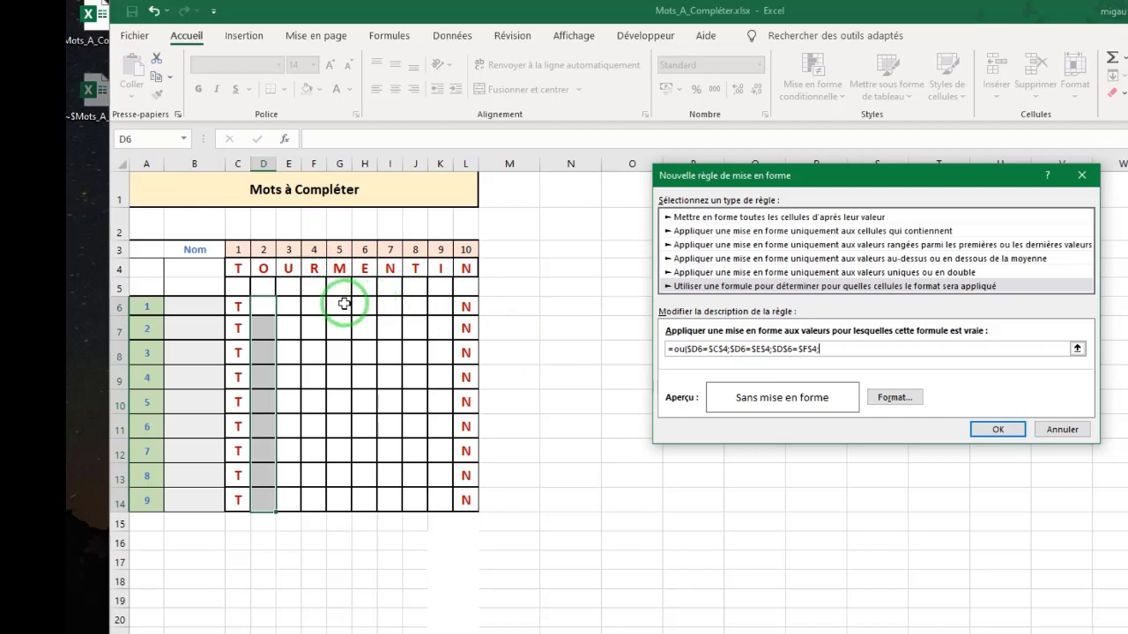
Add the condition $D6=$G$4 to the rule formula and correct the D6 reference in the $F$4 condition to $D6.
click(267, 308)
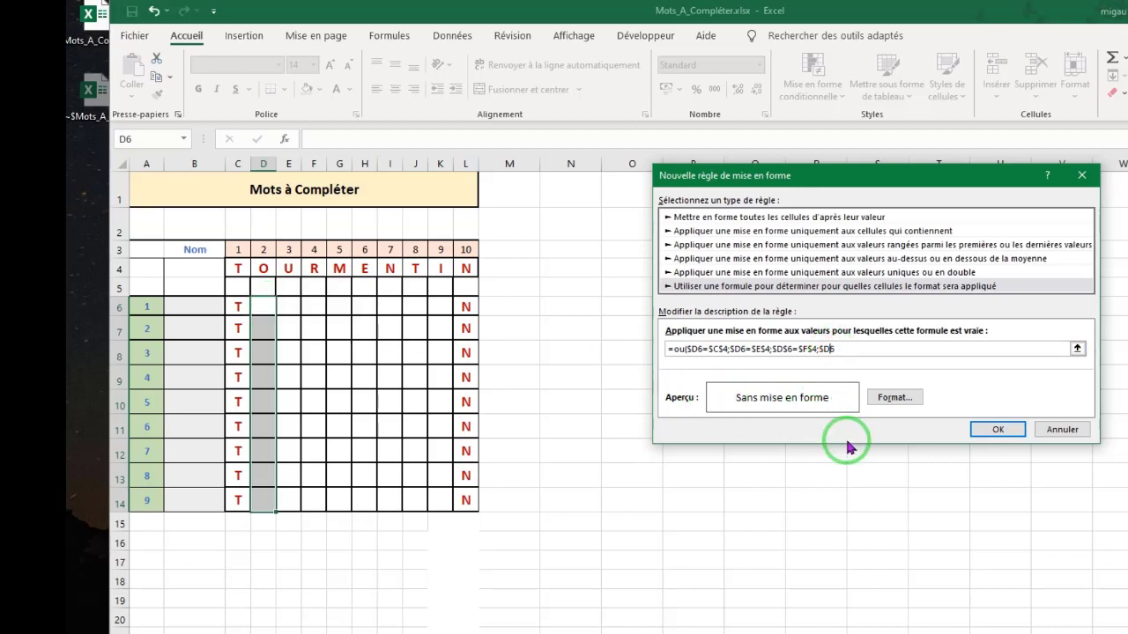
click(784, 349)
key(BackSpace)
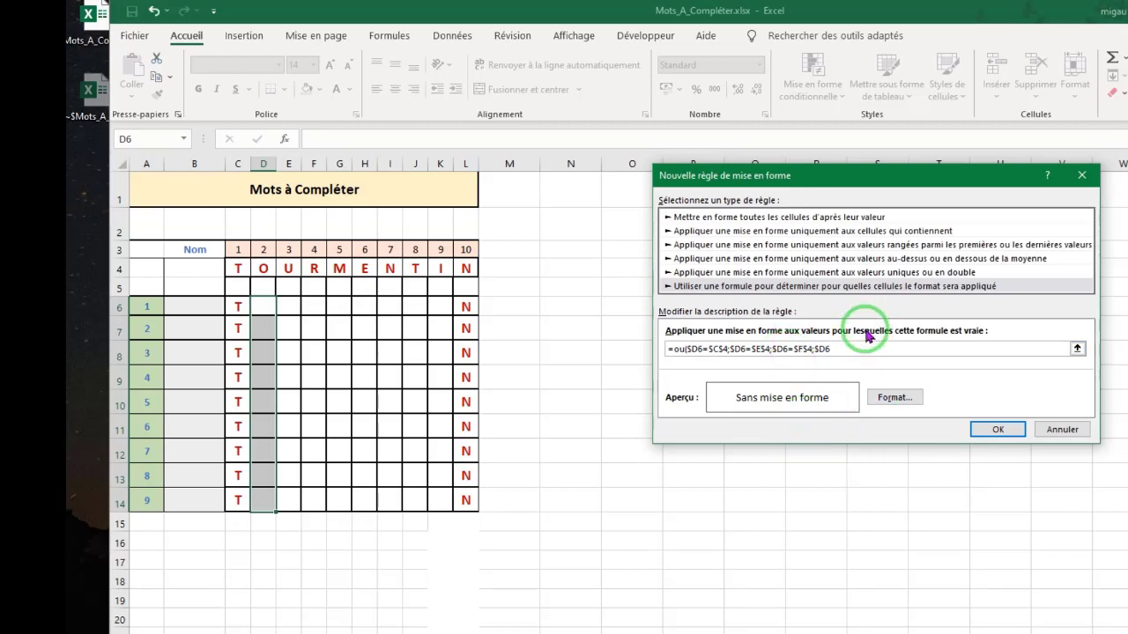
click(839, 349)
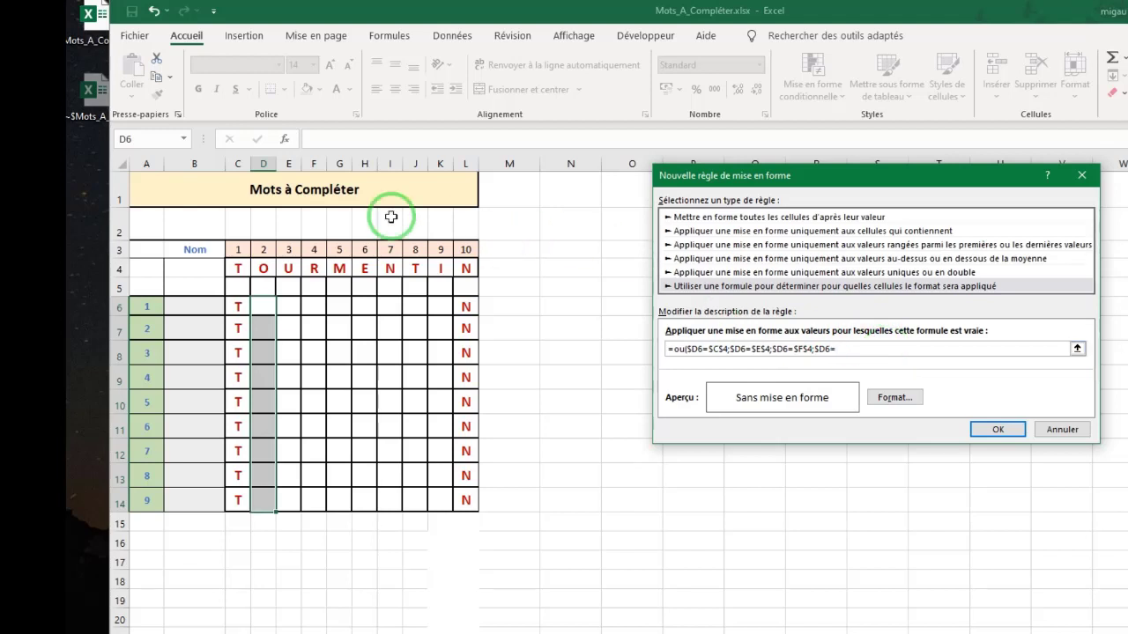
click(338, 270)
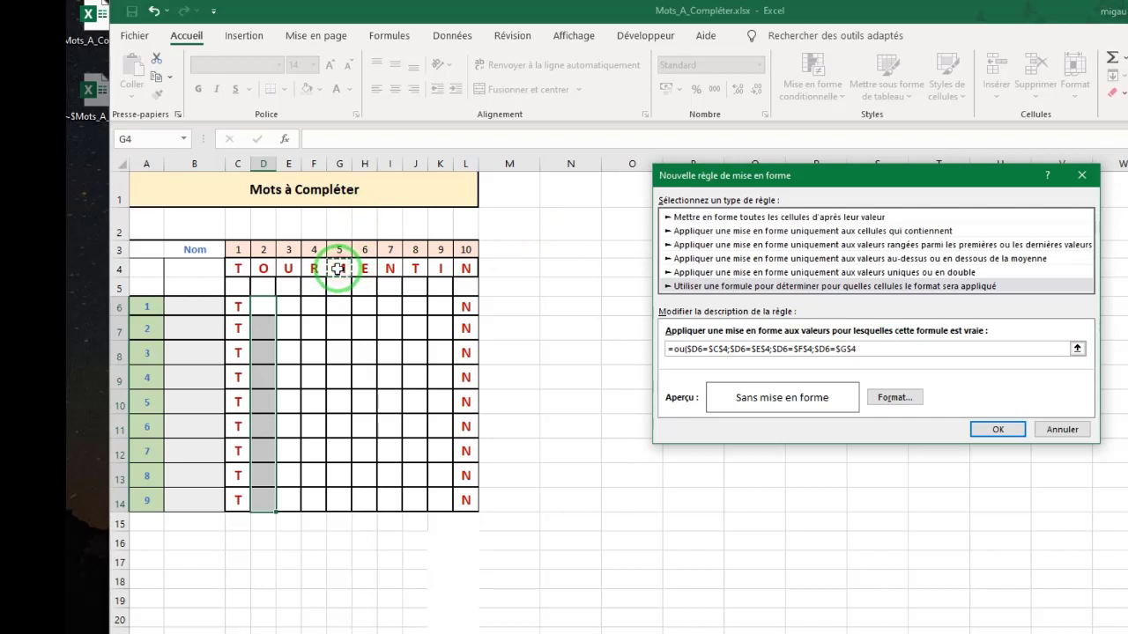
text(;)
Extend the rule formula with the conditions $D6=$H$4 and $D6=$I$4, separated by semicolons.
click(261, 306)
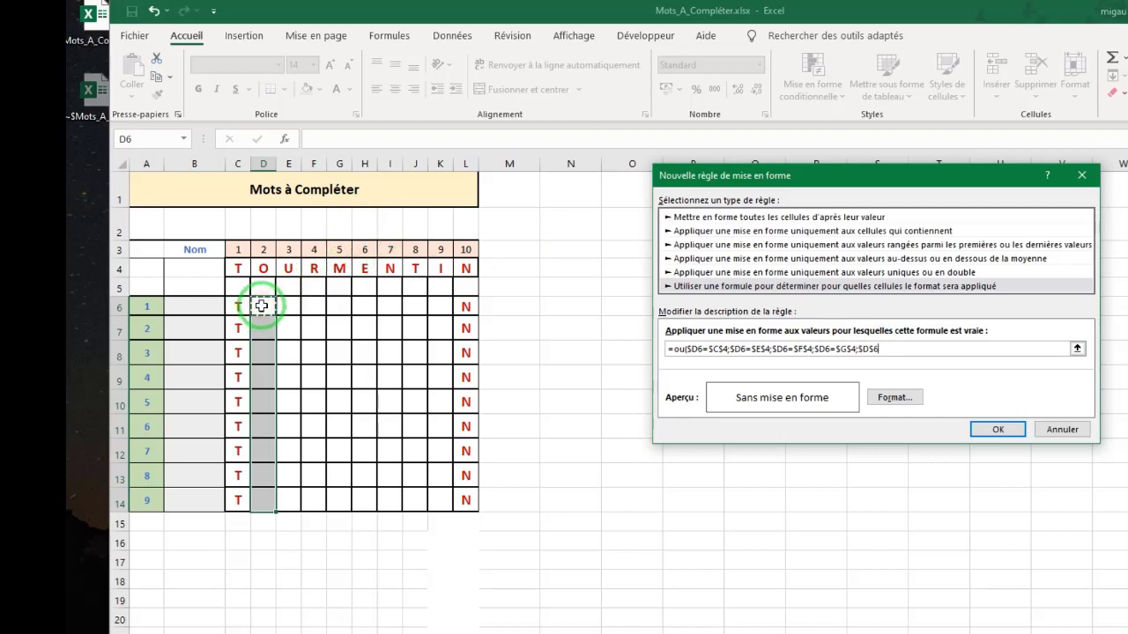
click(868, 349)
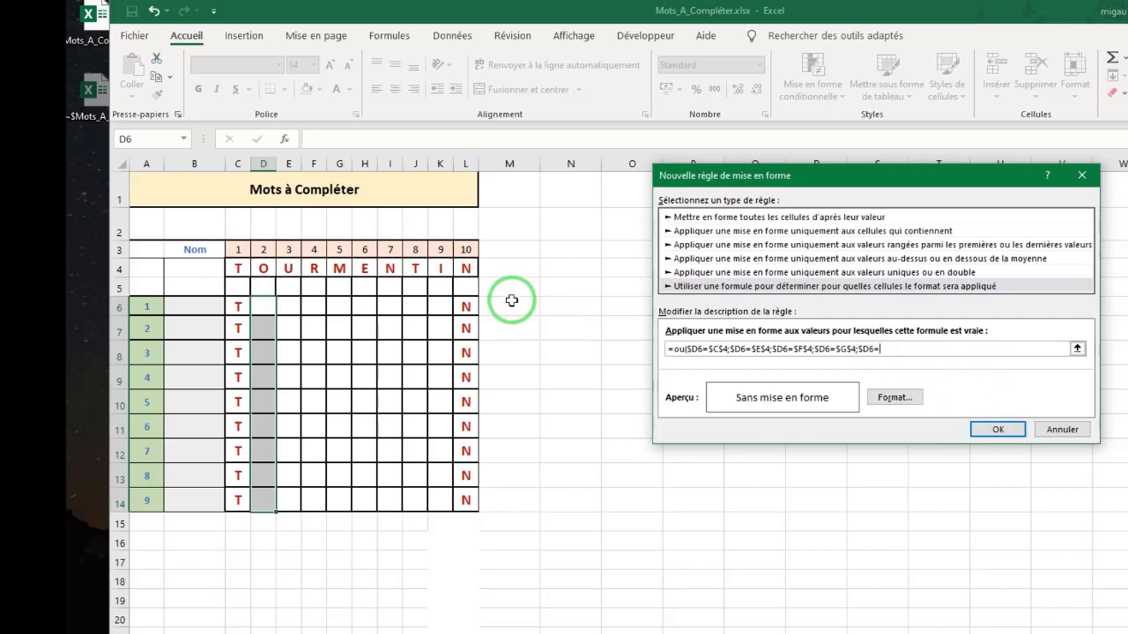
click(367, 273)
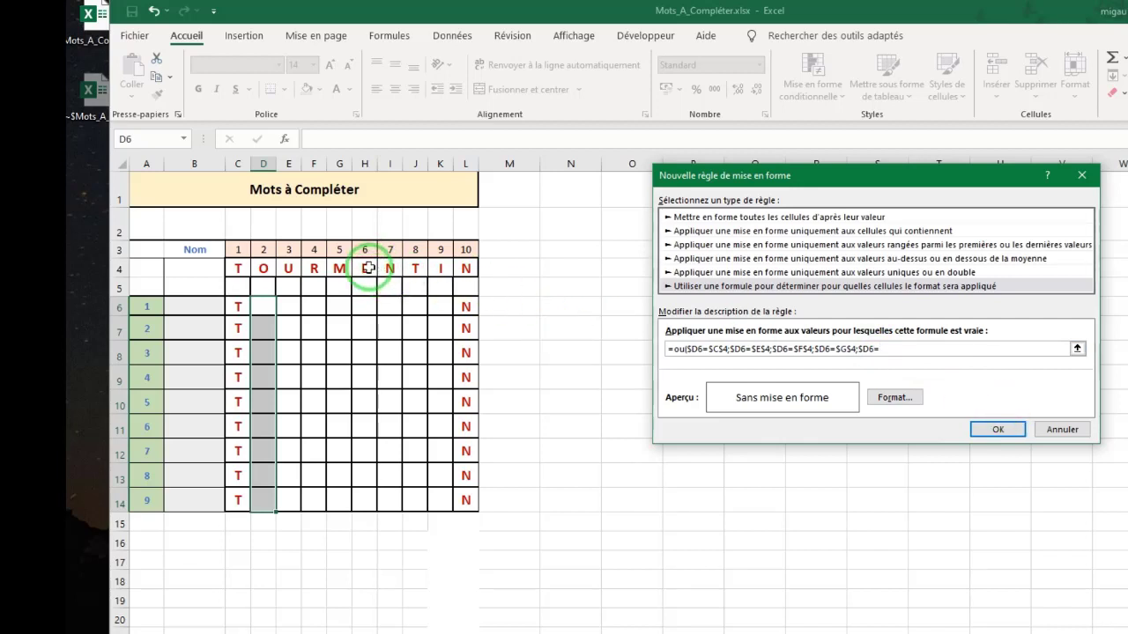
click(793, 352)
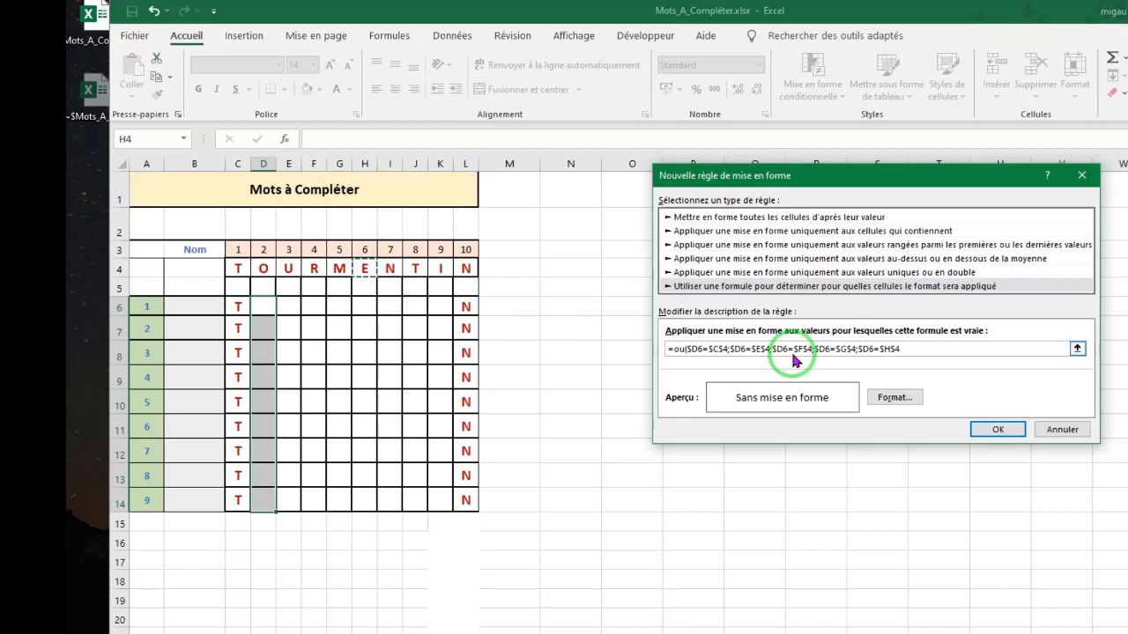
text(;)
click(269, 301)
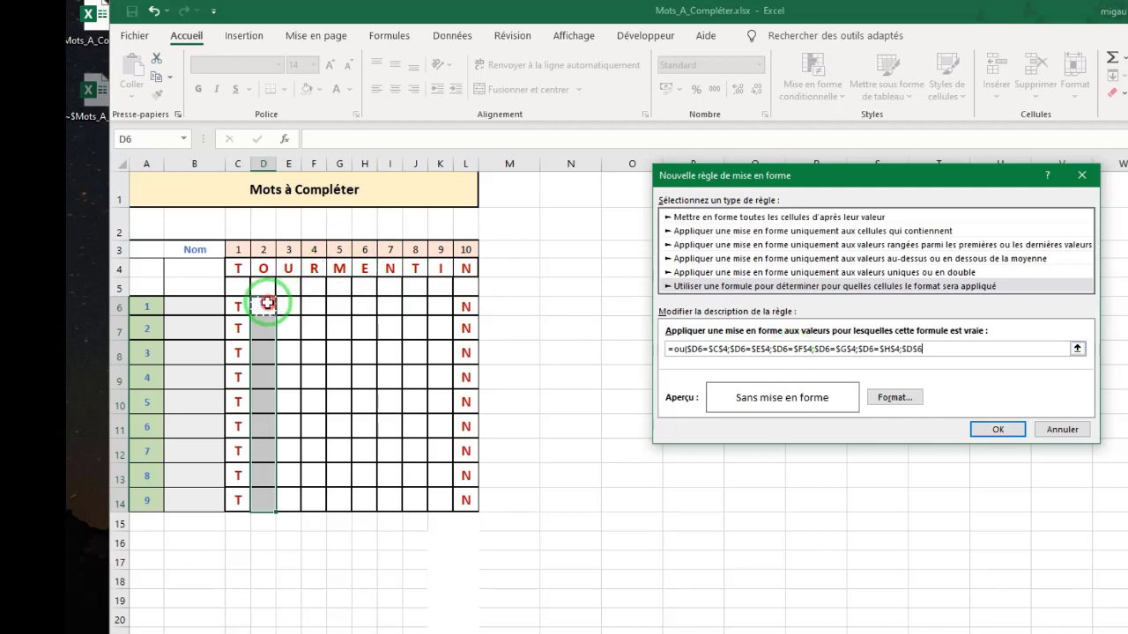
click(914, 349)
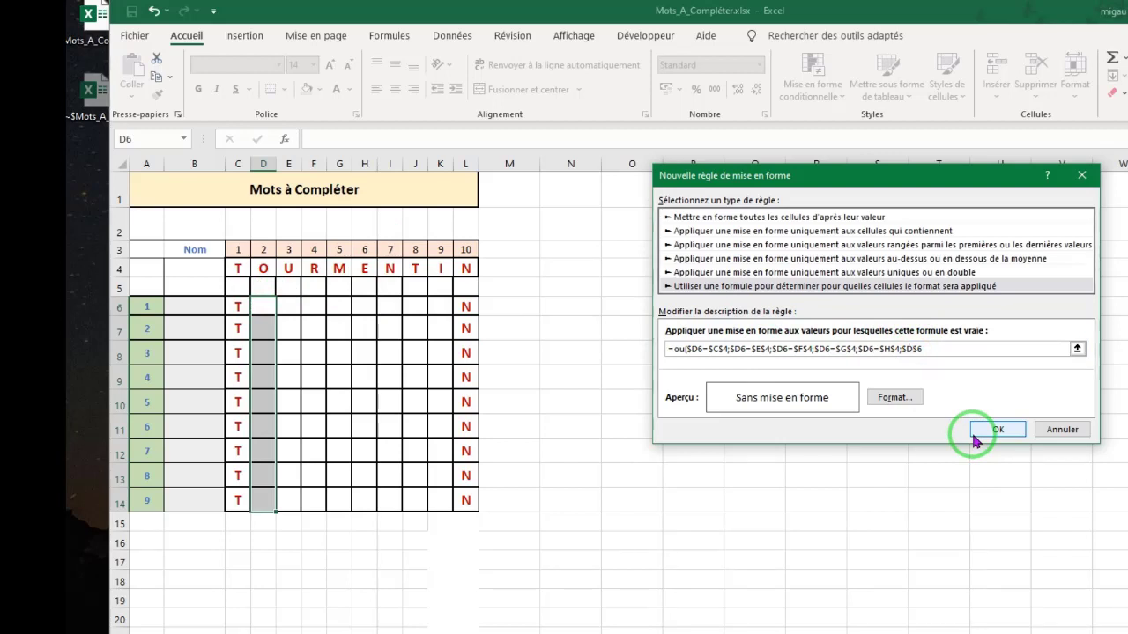
click(921, 349)
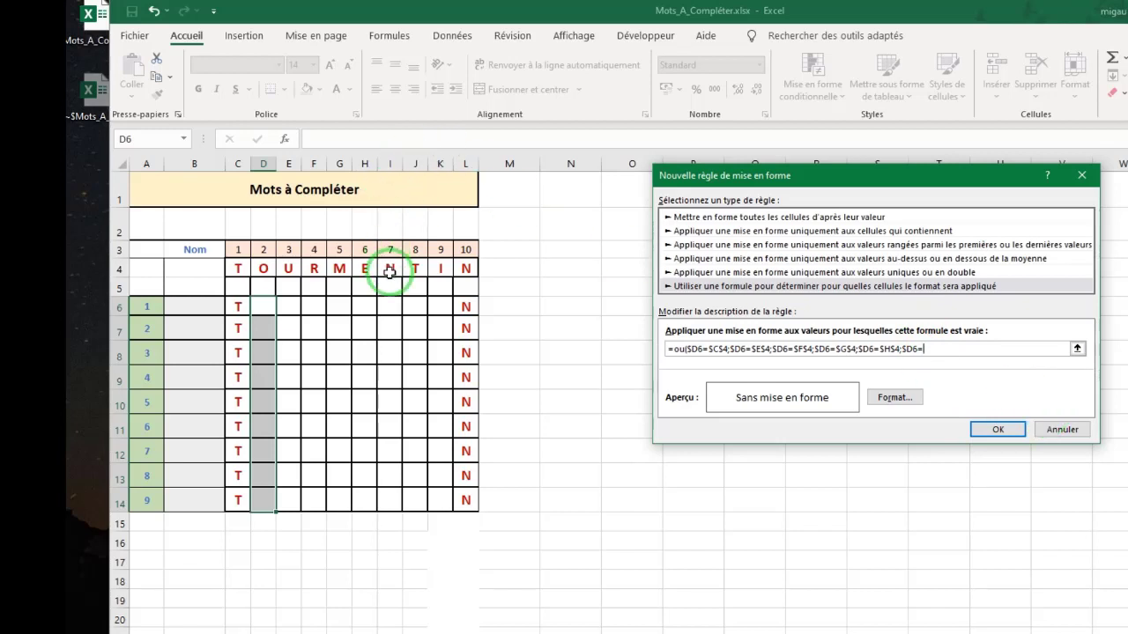
click(391, 267)
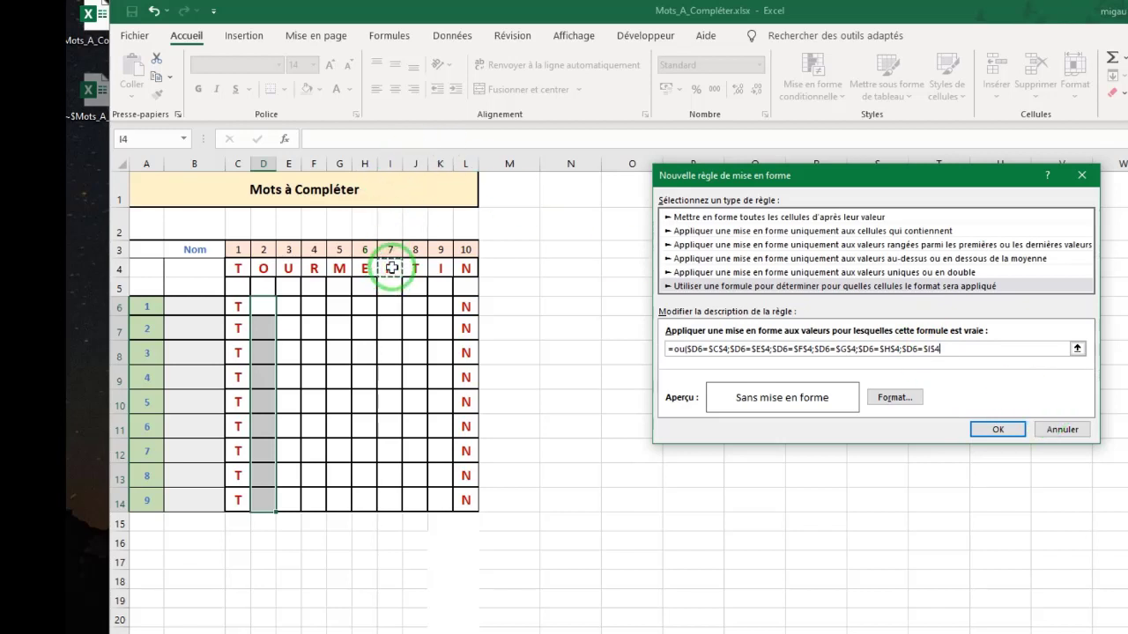
text(;)
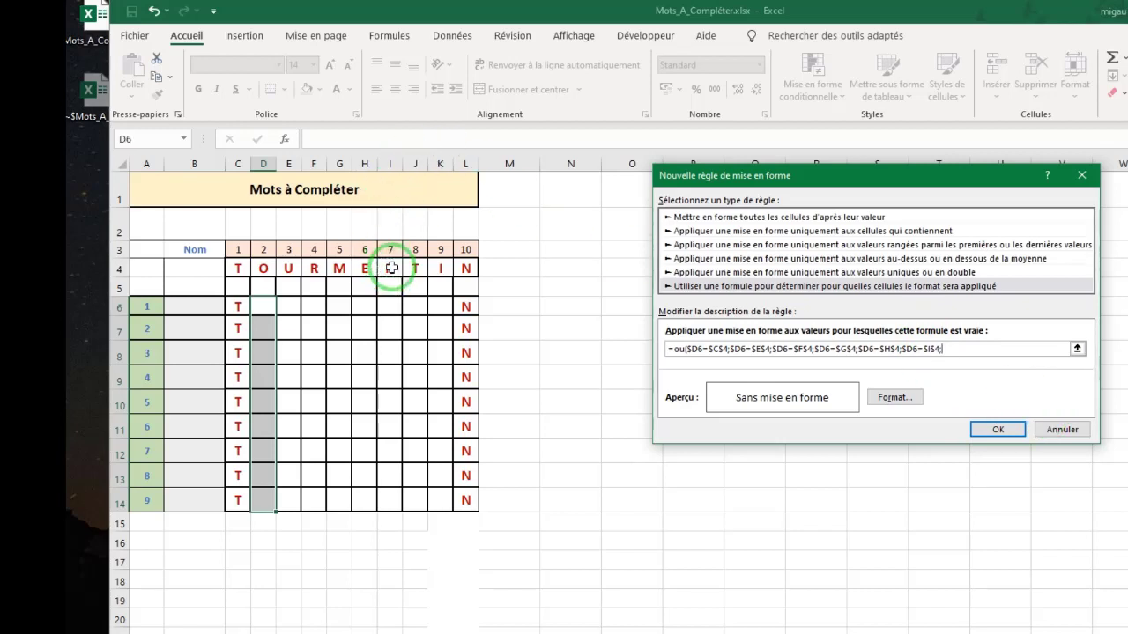
Complete the rule formula with the conditions $D6=$J$4, $D6=$K$4 and $D6=$L$4, and close the parenthesis.
click(260, 307)
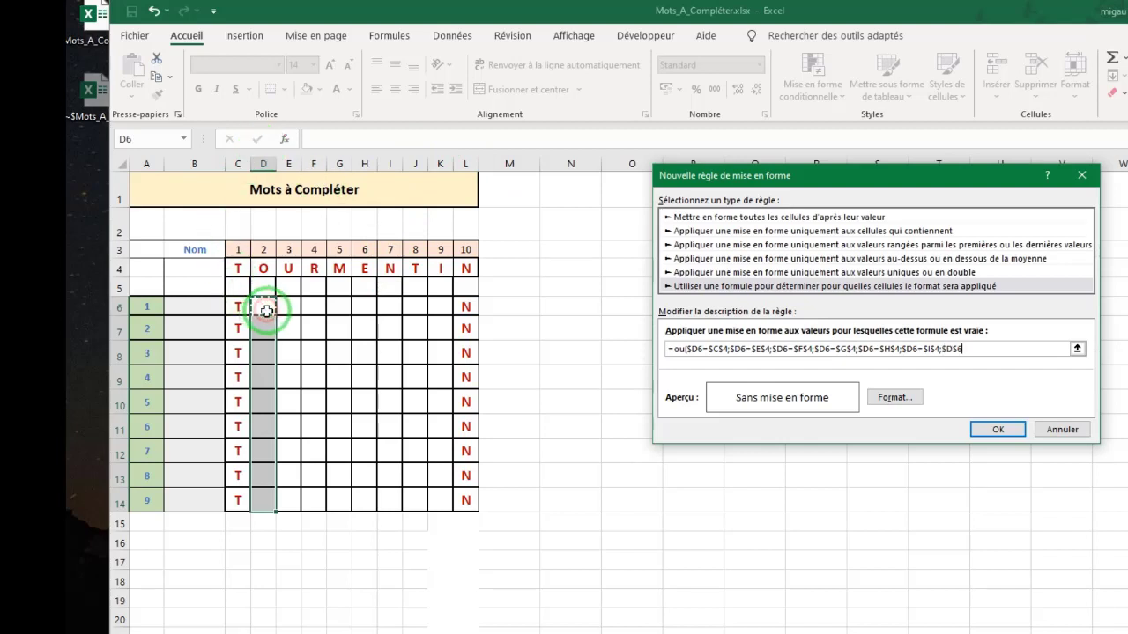
click(955, 350)
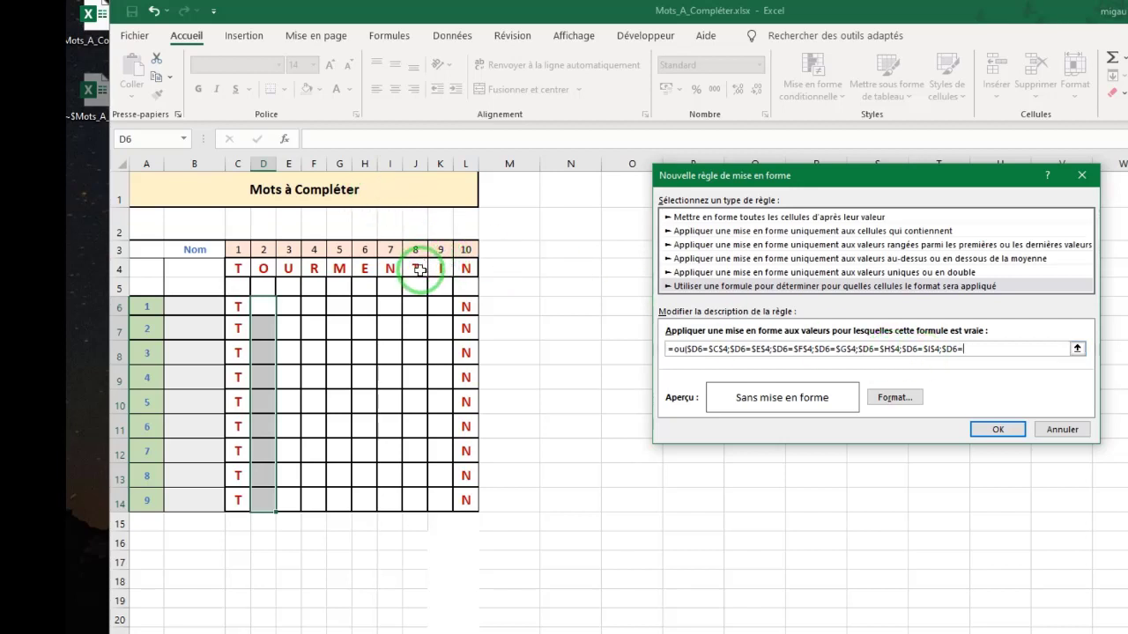
click(420, 269)
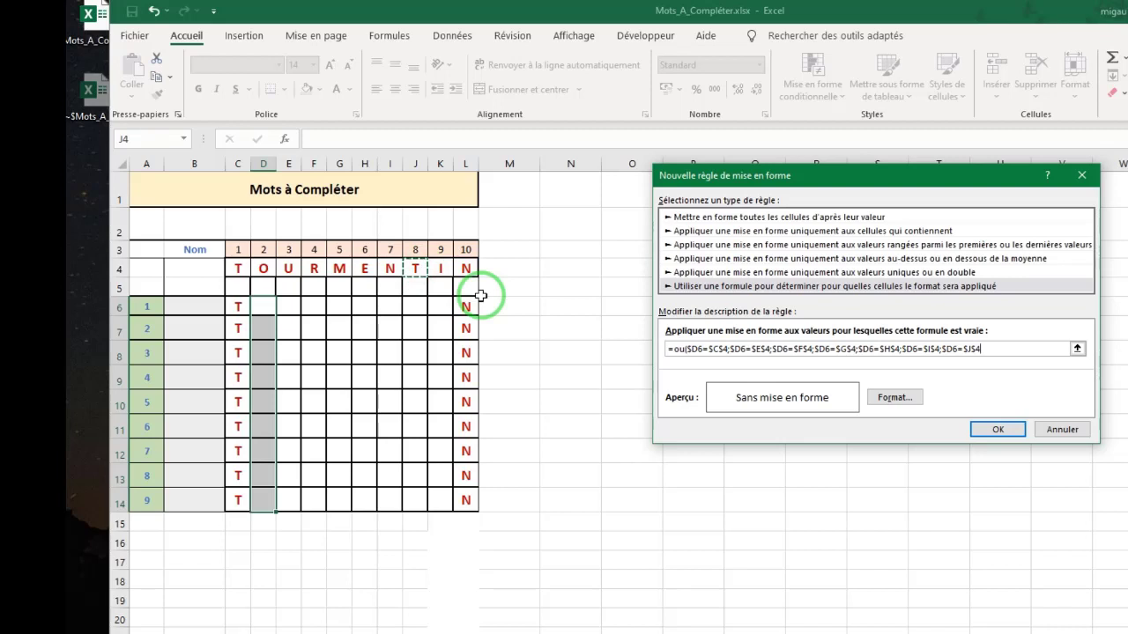
click(263, 306)
key(F4)
key(F4)
key(F4)
click(1004, 349)
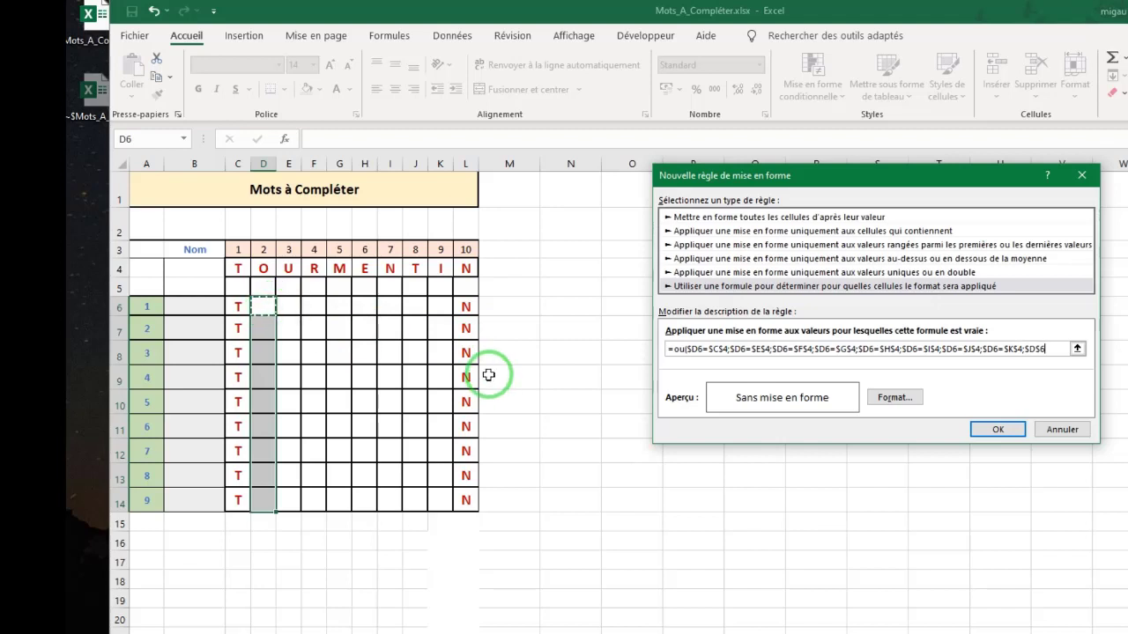
click(1036, 349)
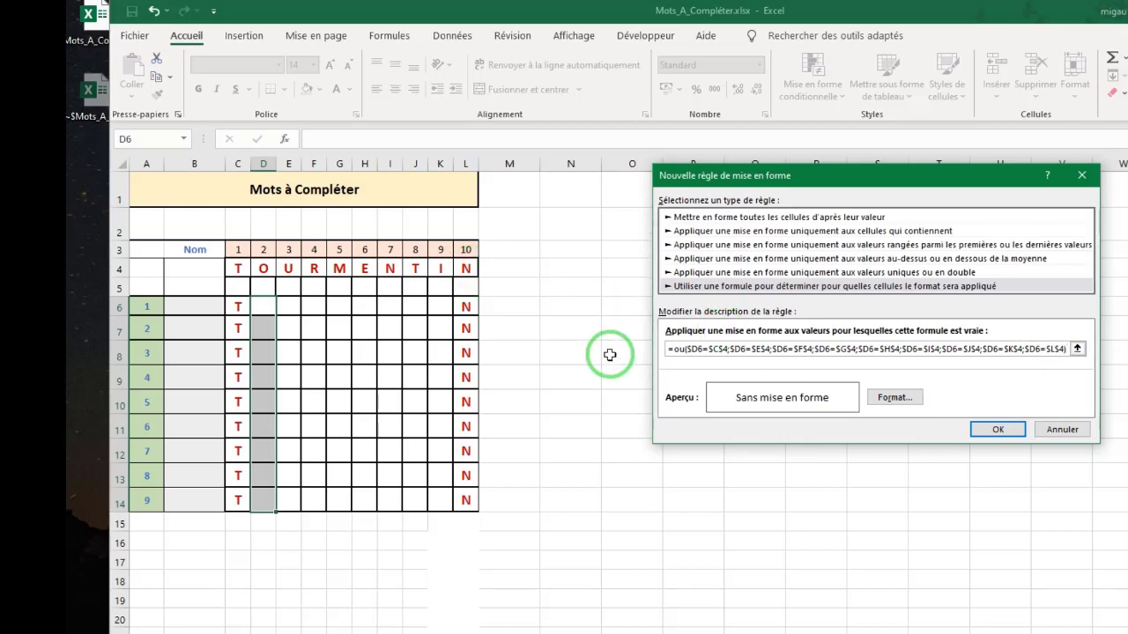
Give the rule a light gold background fill and create the conditional formatting rule.
click(892, 398)
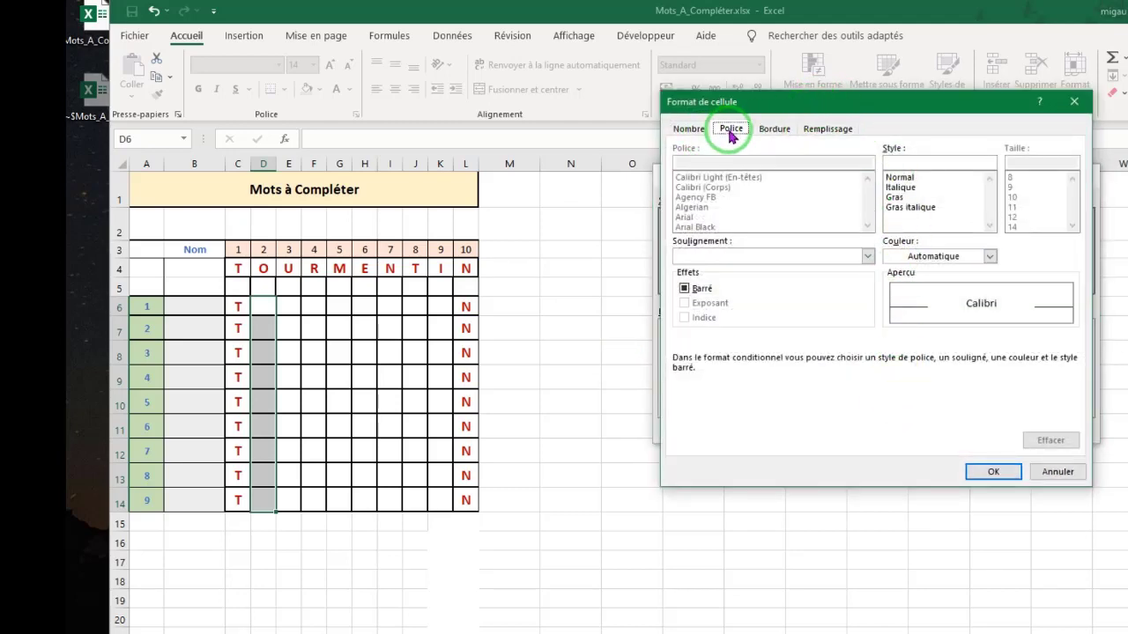
click(828, 129)
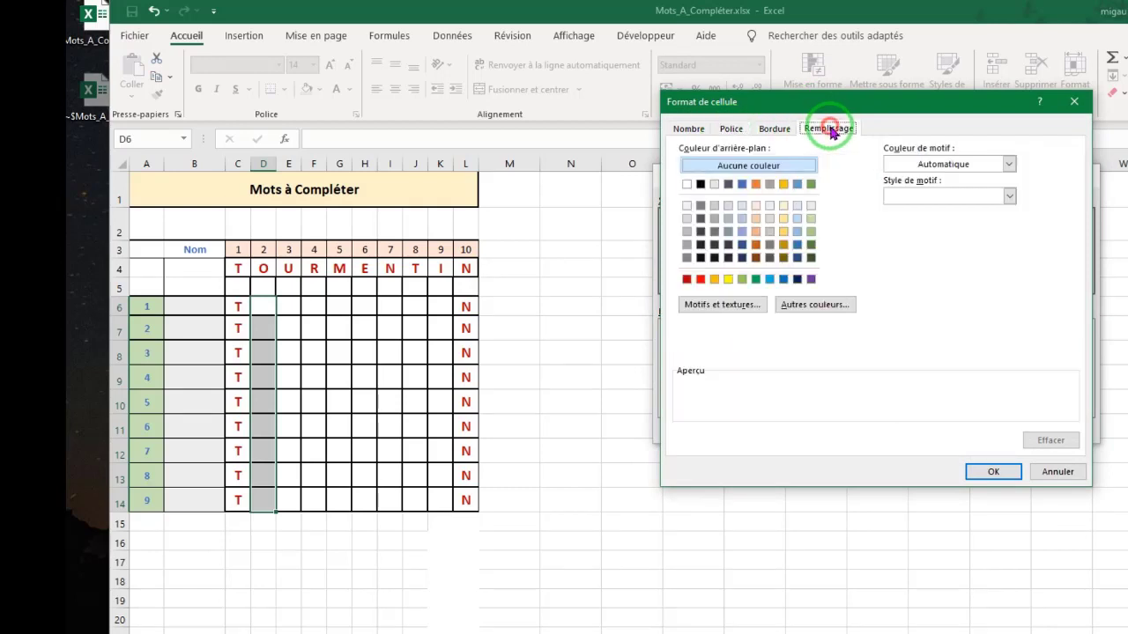
click(784, 206)
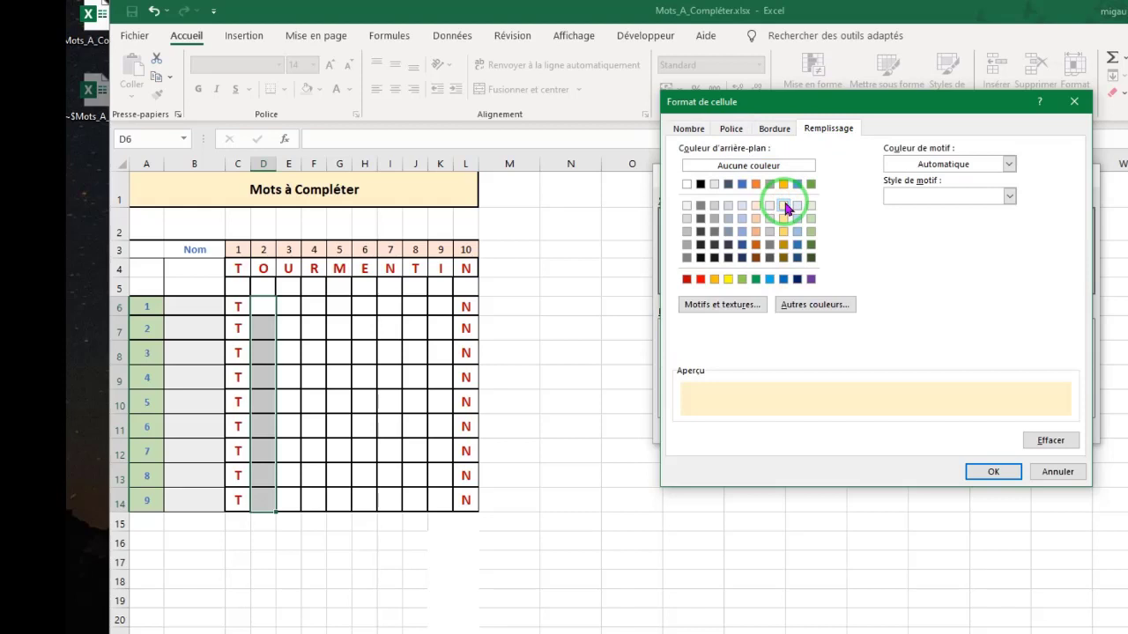
click(993, 474)
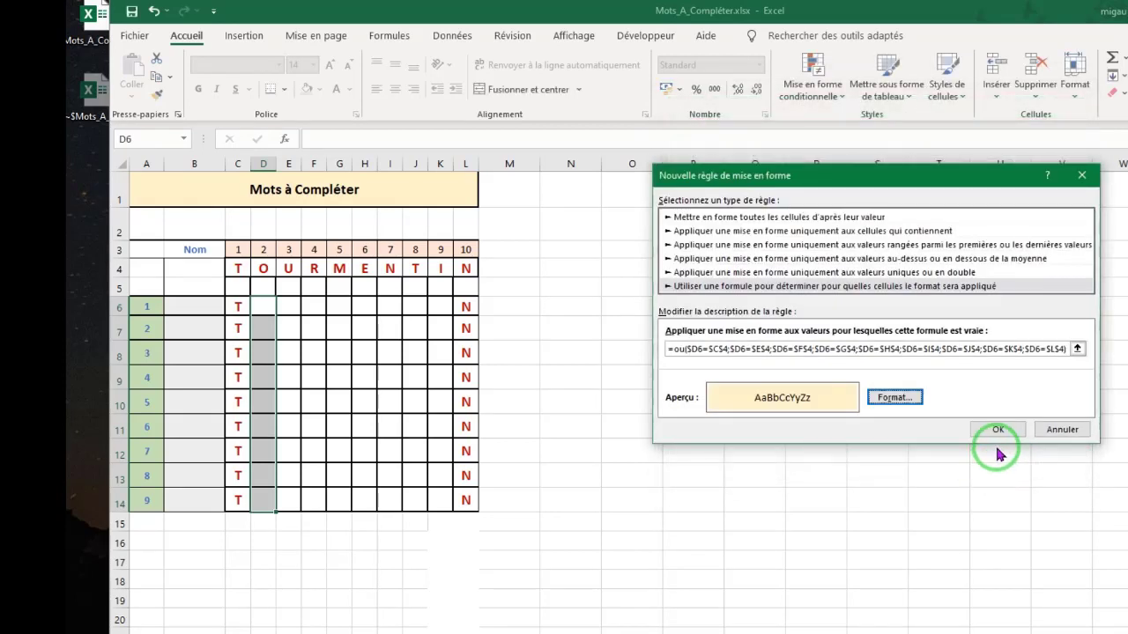
click(997, 430)
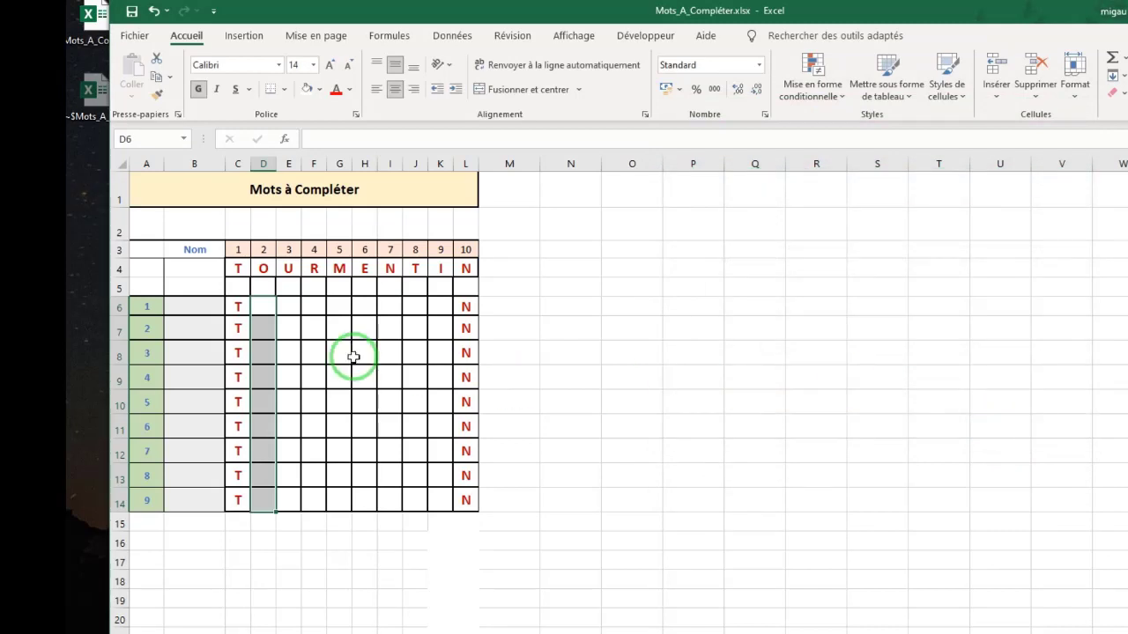
Test the rule in cell D6 by entering O and replacing it with R.
click(260, 307)
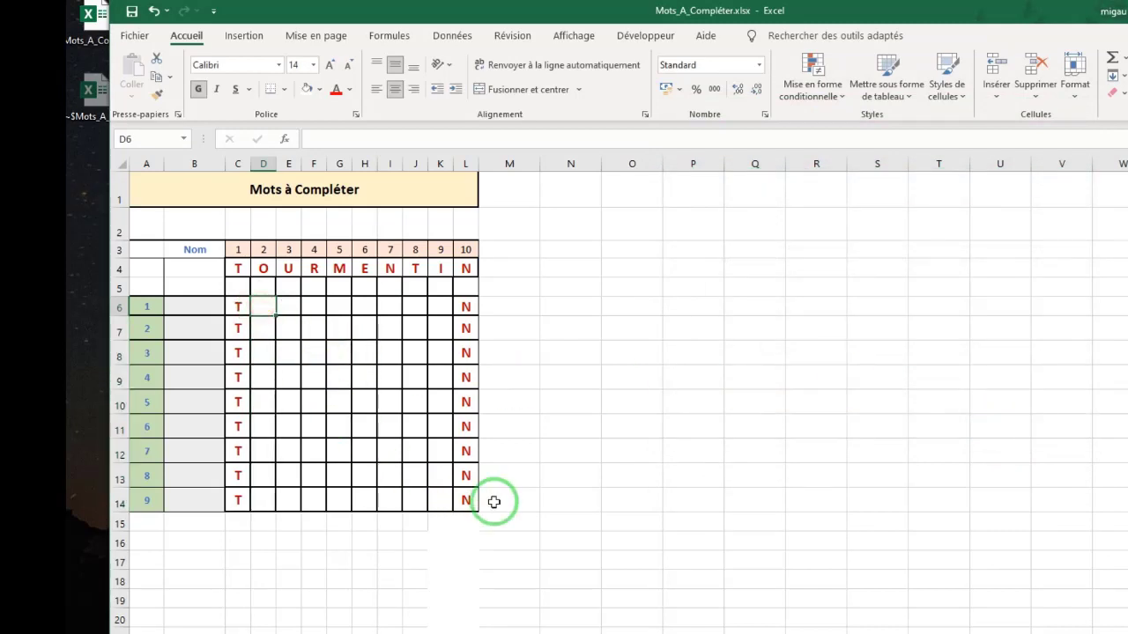
text(O)
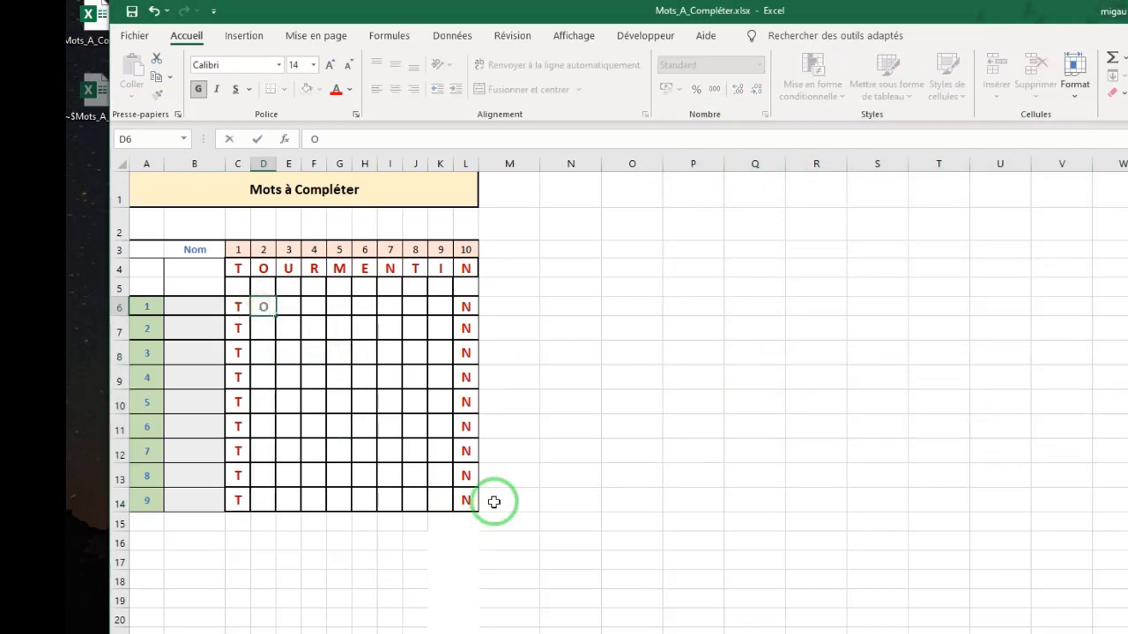
key(Return)
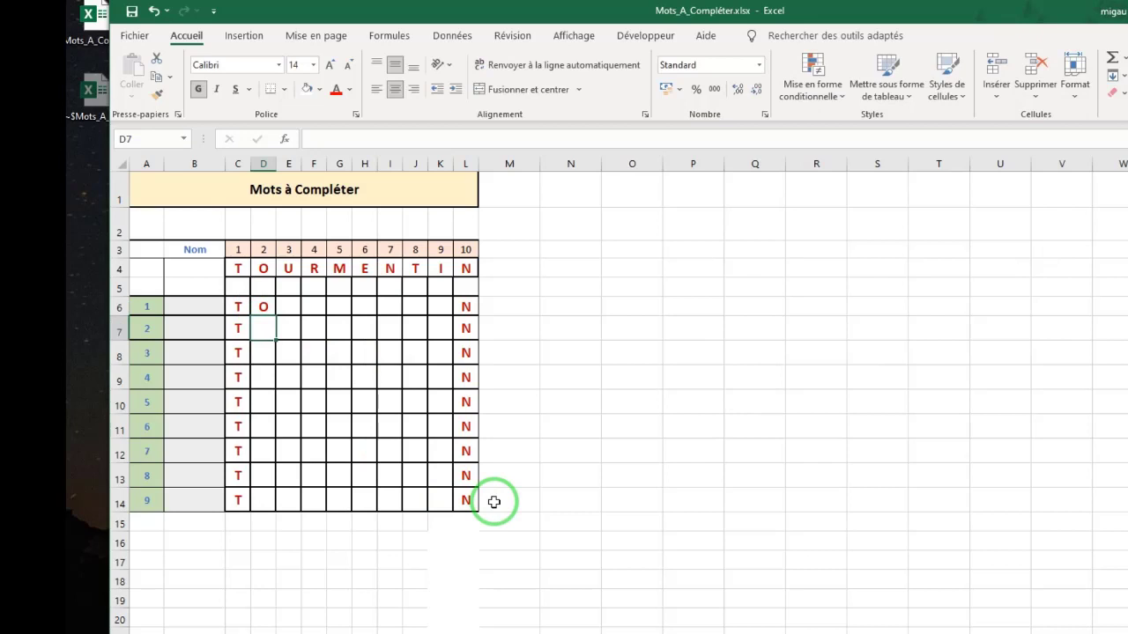
click(263, 307)
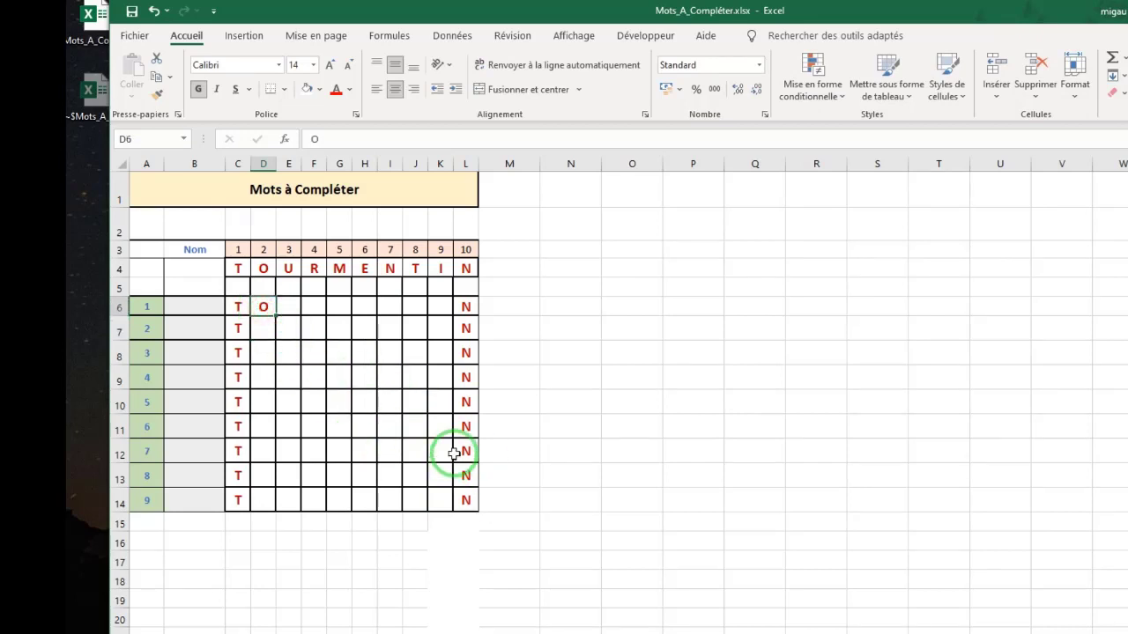
text(R)
key(Return)
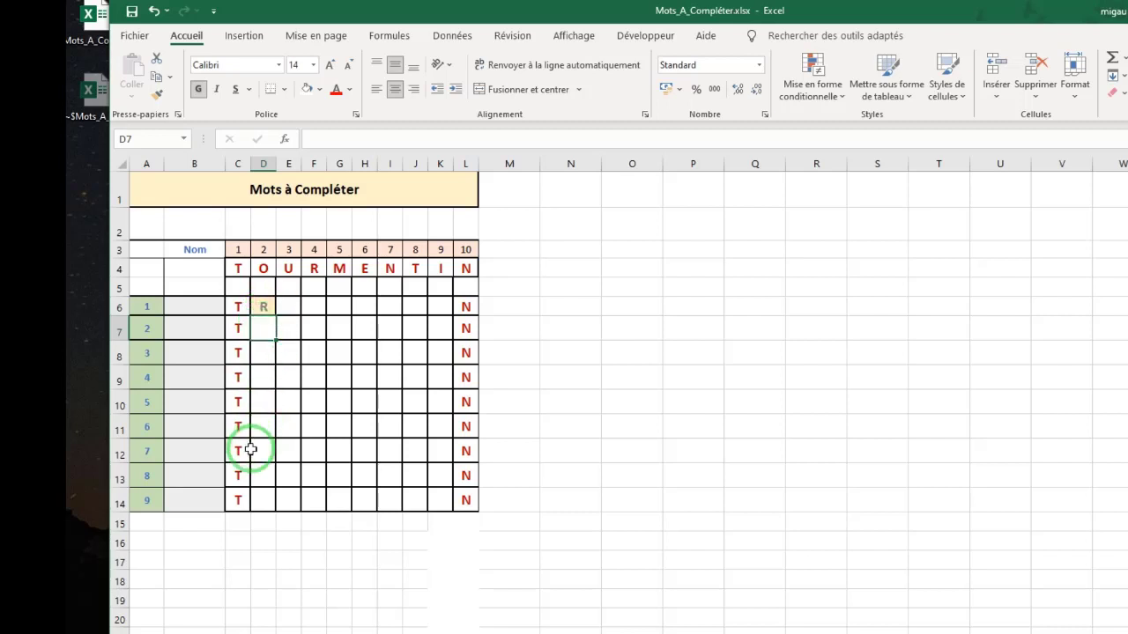
Test the rule in cell D14 by entering I and replacing it with O.
click(263, 500)
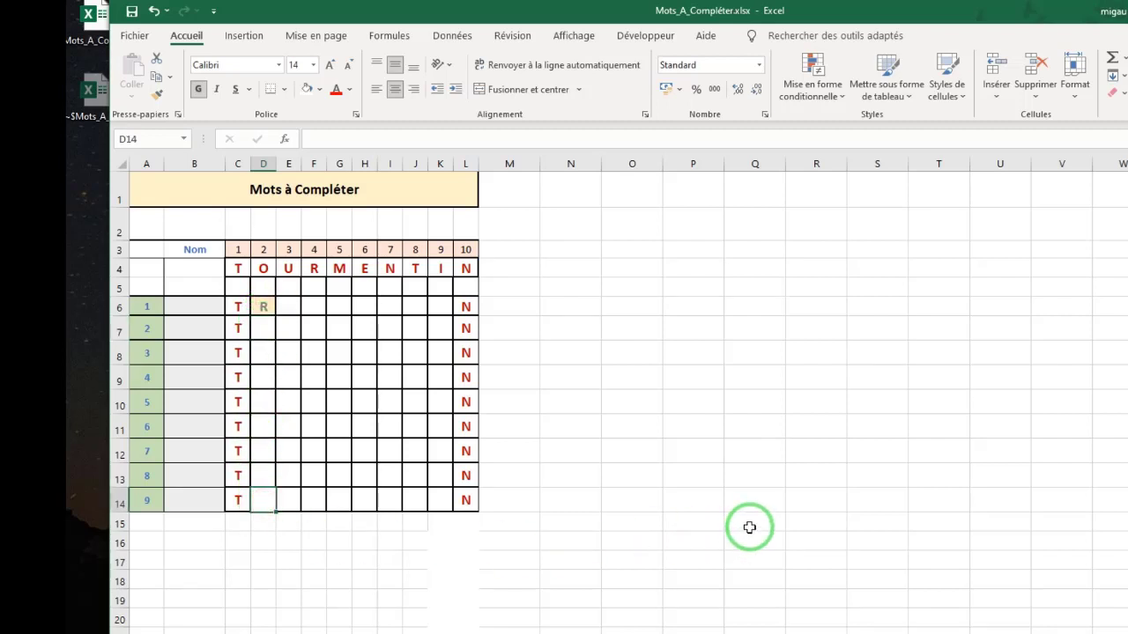
text(I)
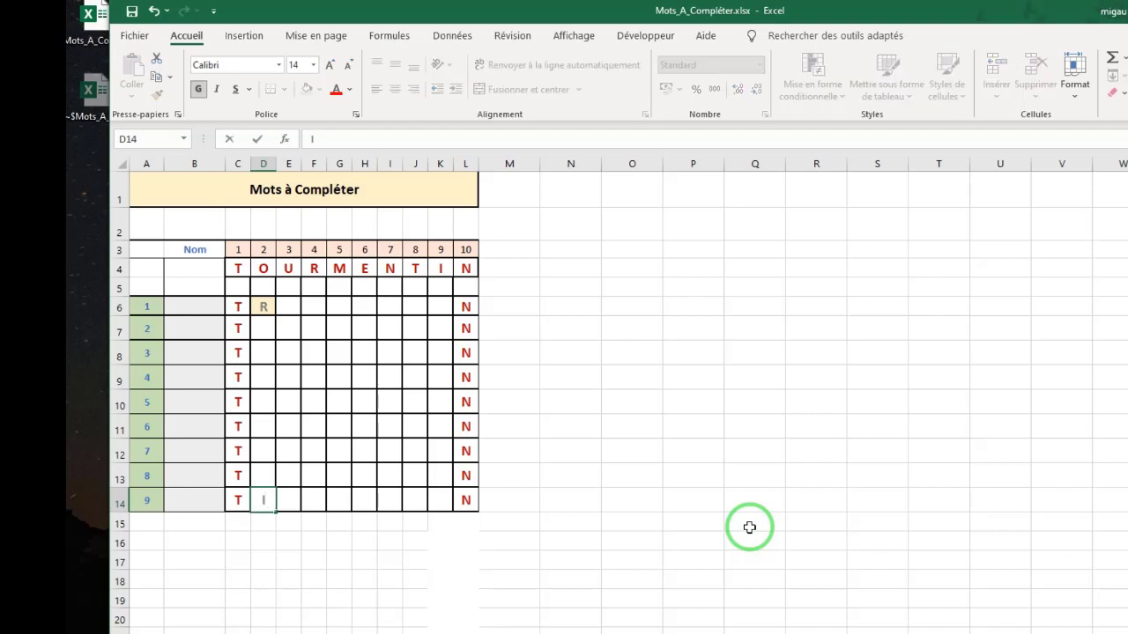
key(Return)
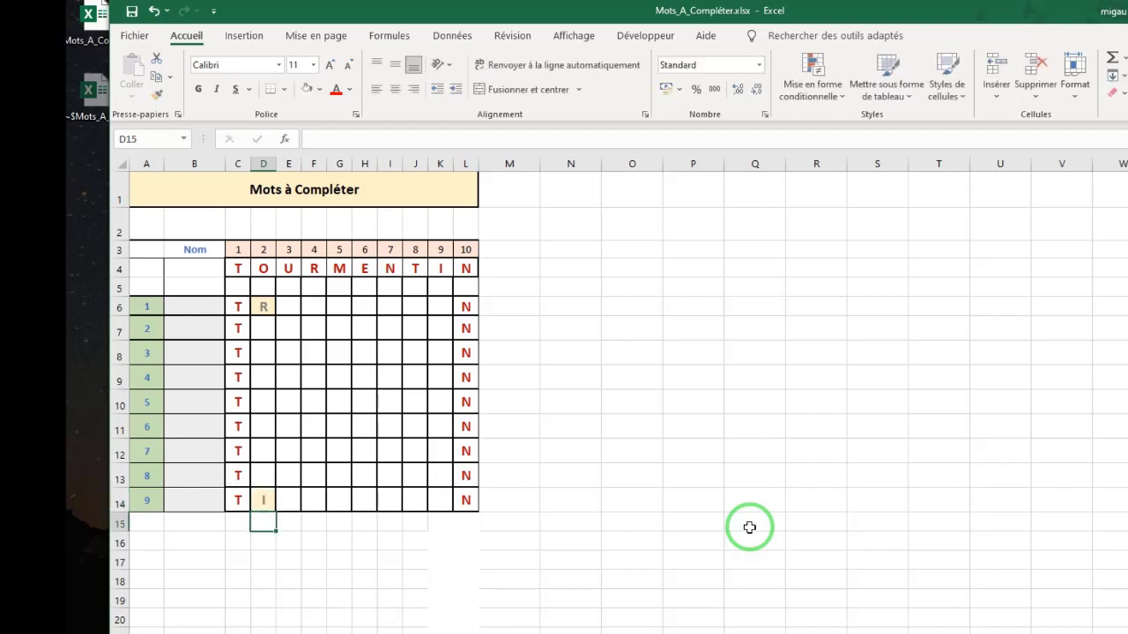
click(266, 502)
click(603, 606)
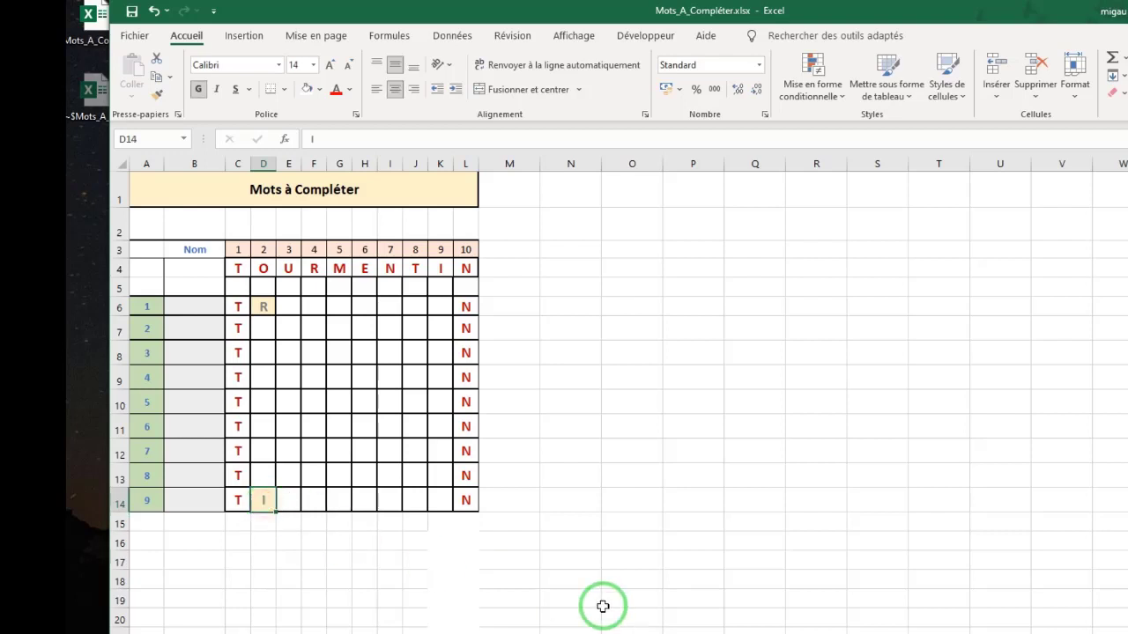
key(Return)
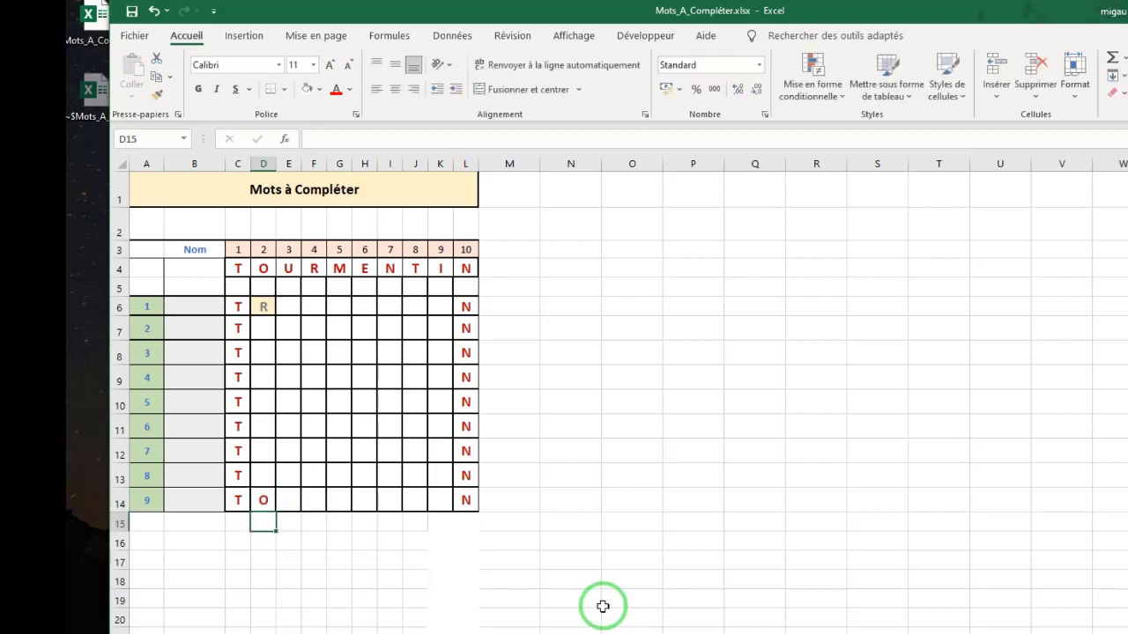
click(266, 500)
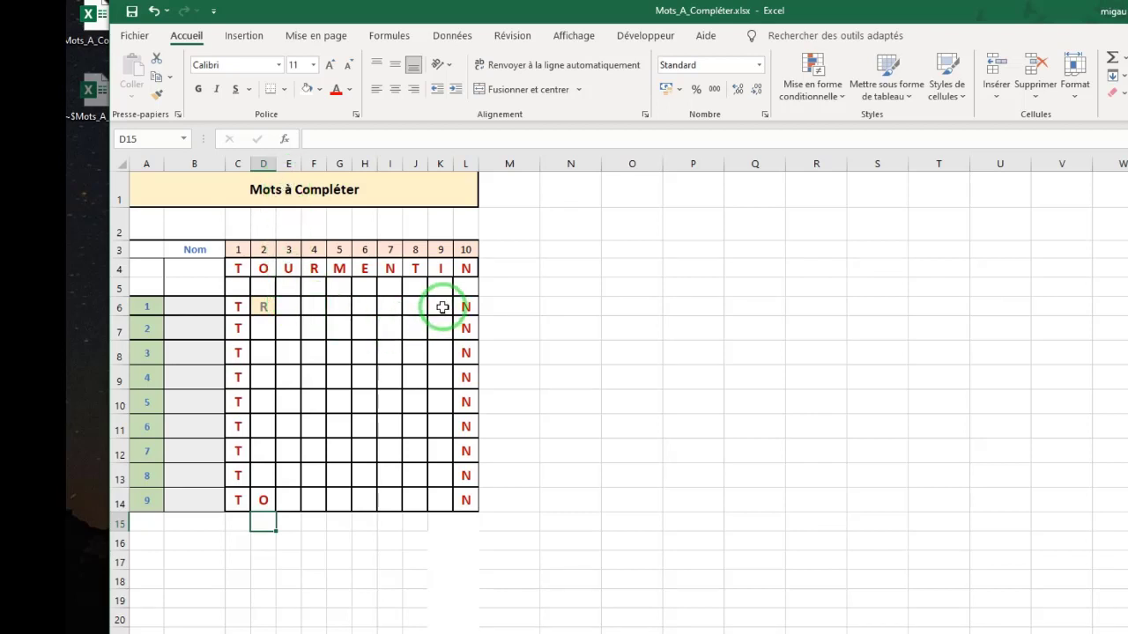
click(260, 333)
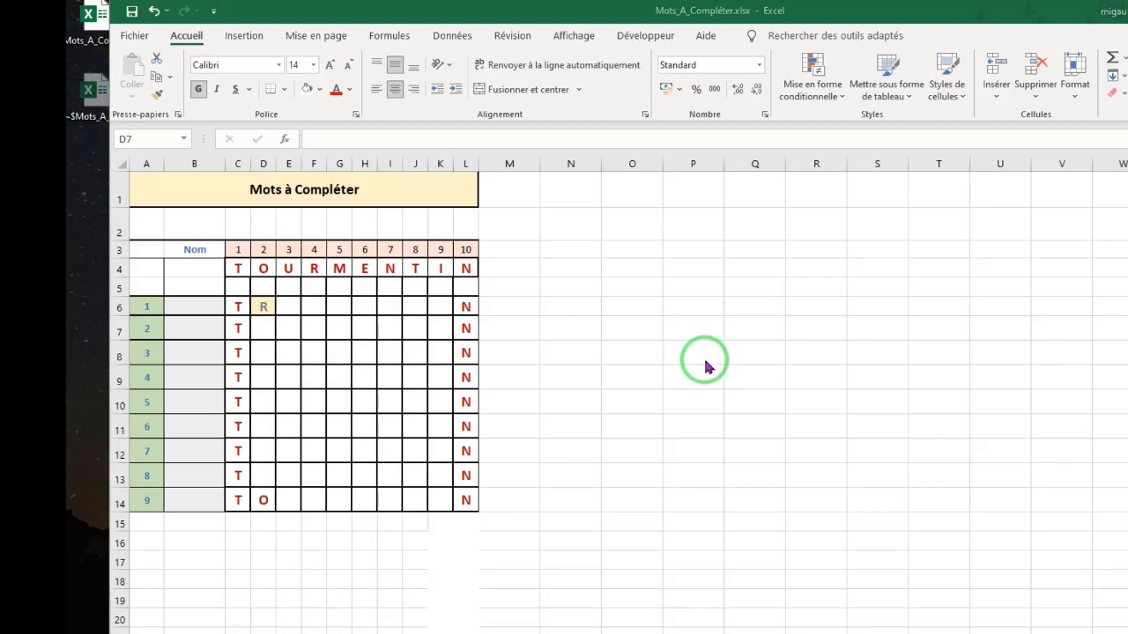